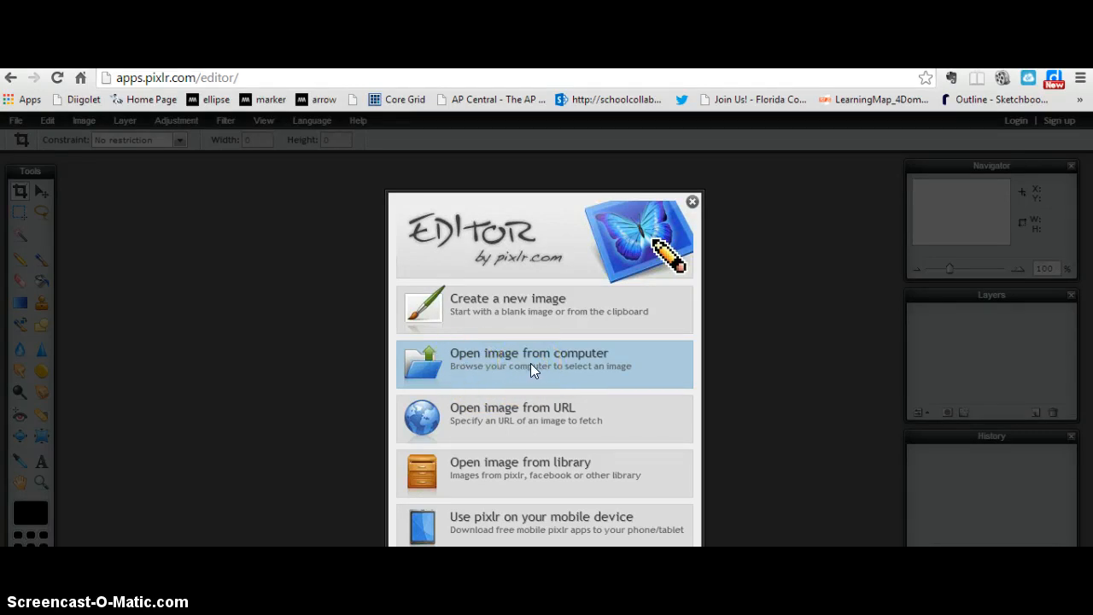
Step: Open the image photo_red from the p4a2014 folder on the computer
left_click(530, 363)
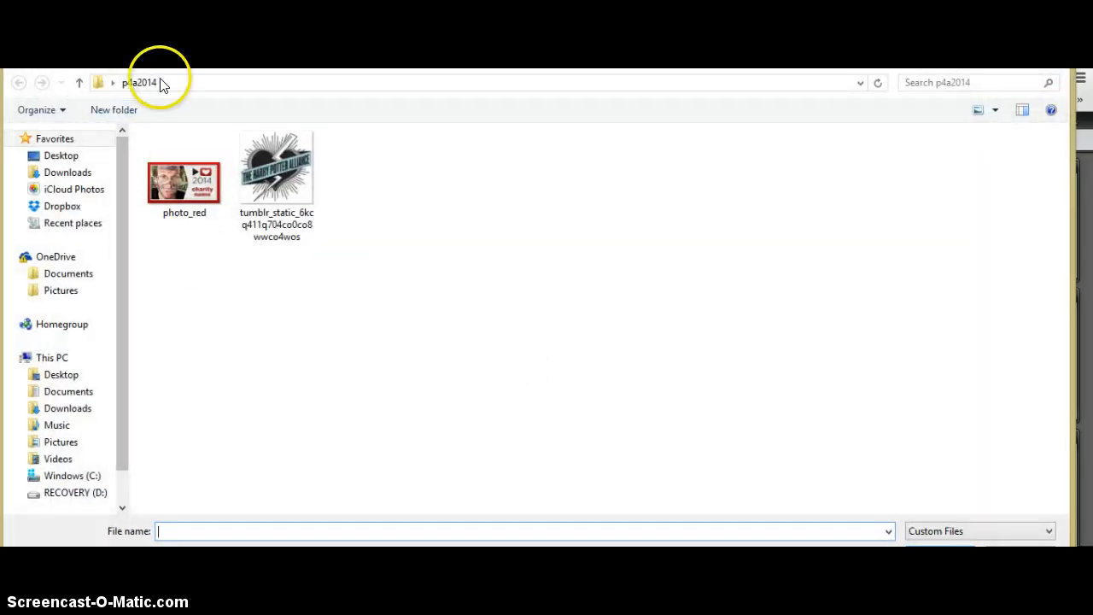
left_click(160, 84)
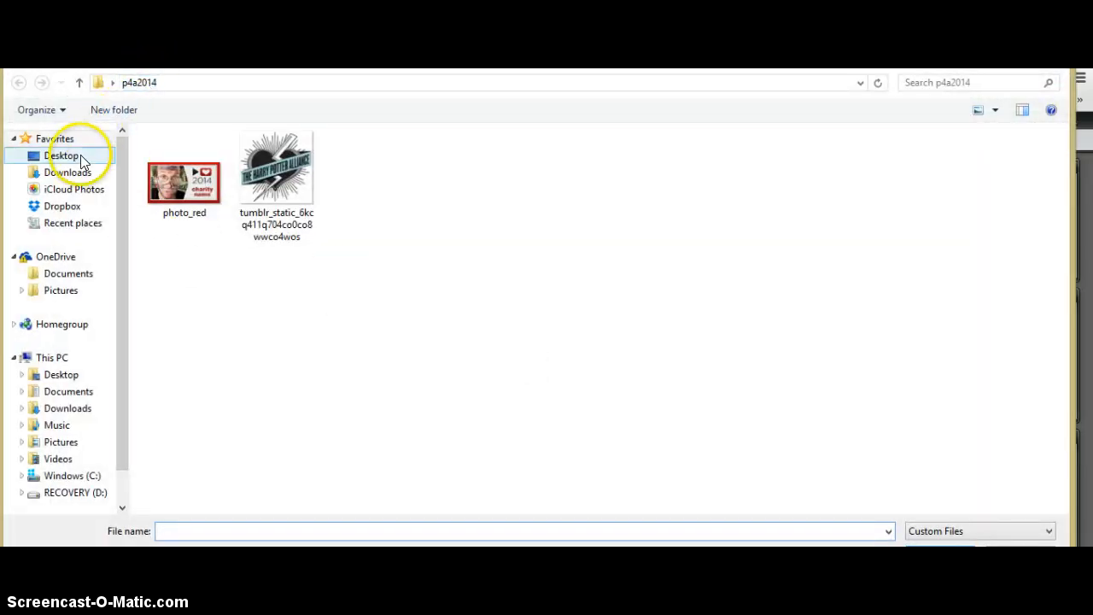
left_click(169, 174)
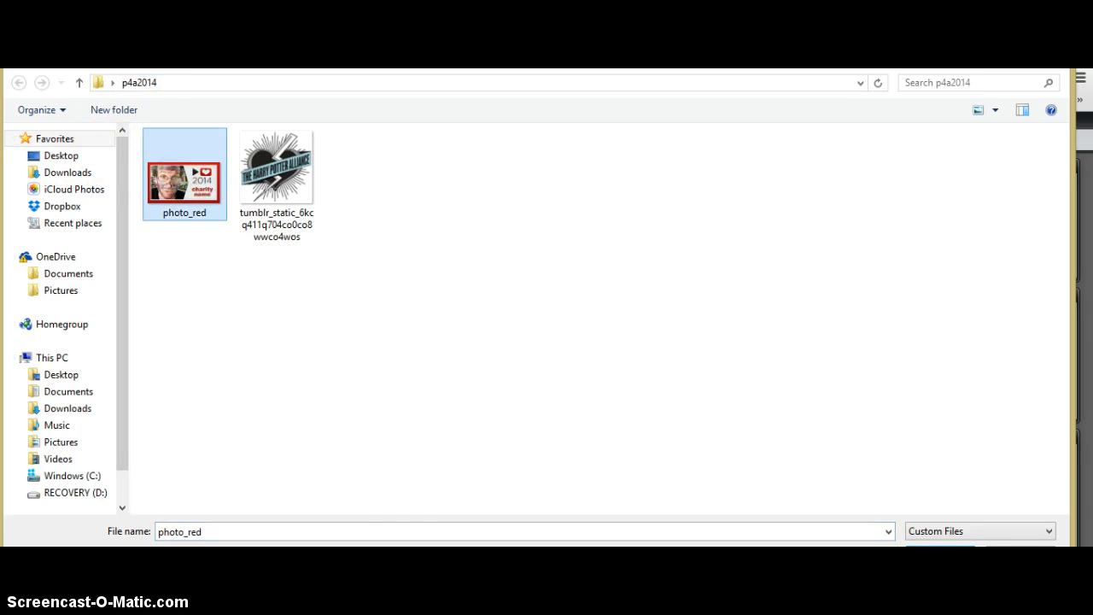
left_click(940, 551)
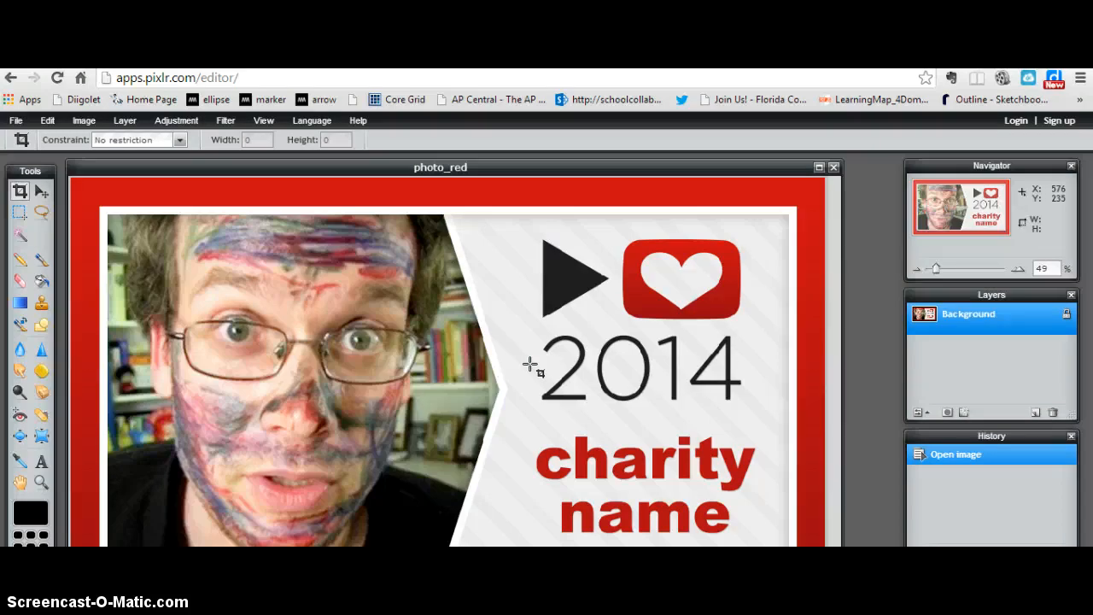
Step: Marquee-select the play, heart and 2014 logo at about 524 by 440 pixels and cut it from the background
left_click(18, 213)
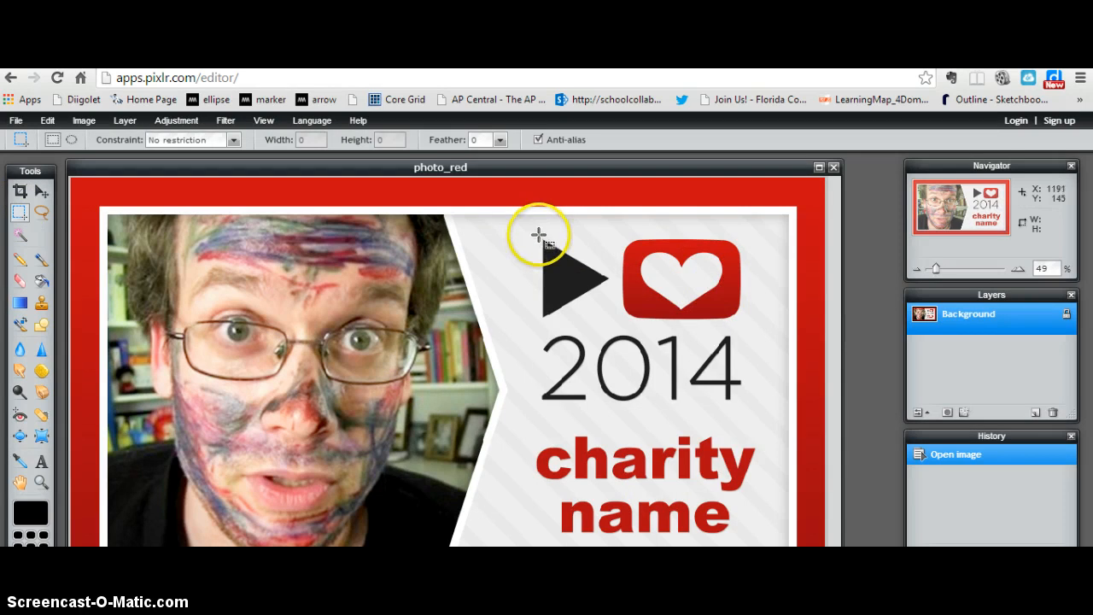
left_click_drag(539, 235, 744, 408)
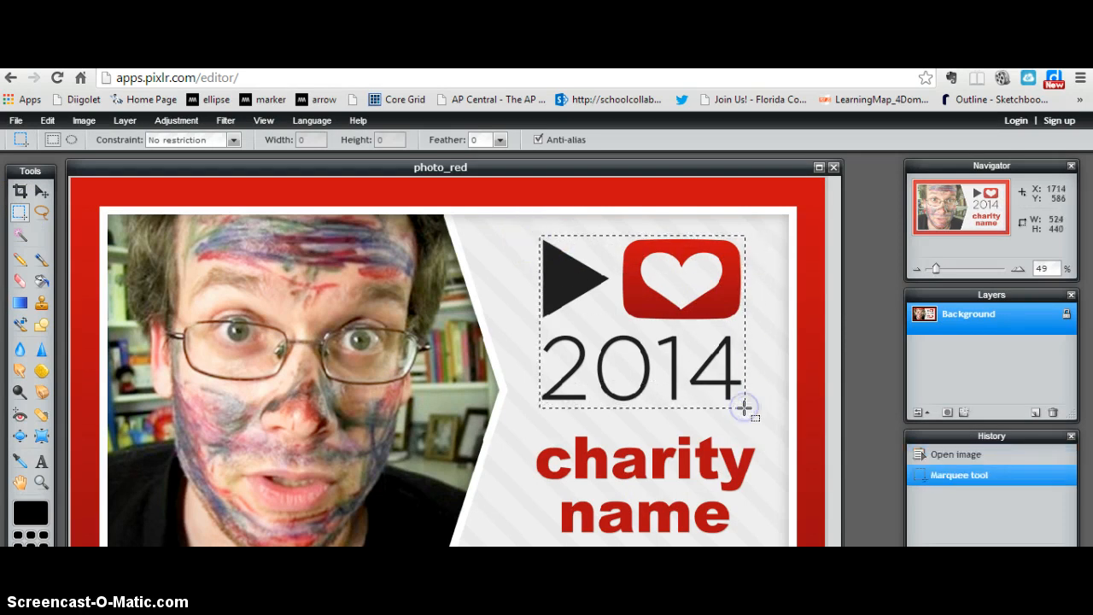
left_click(50, 121)
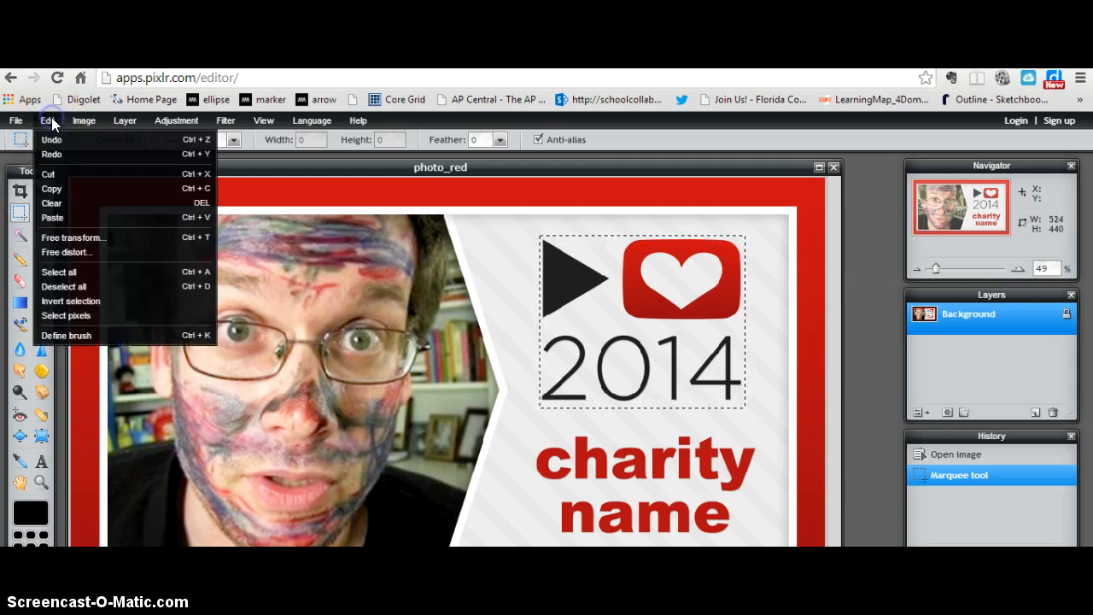
left_click(54, 175)
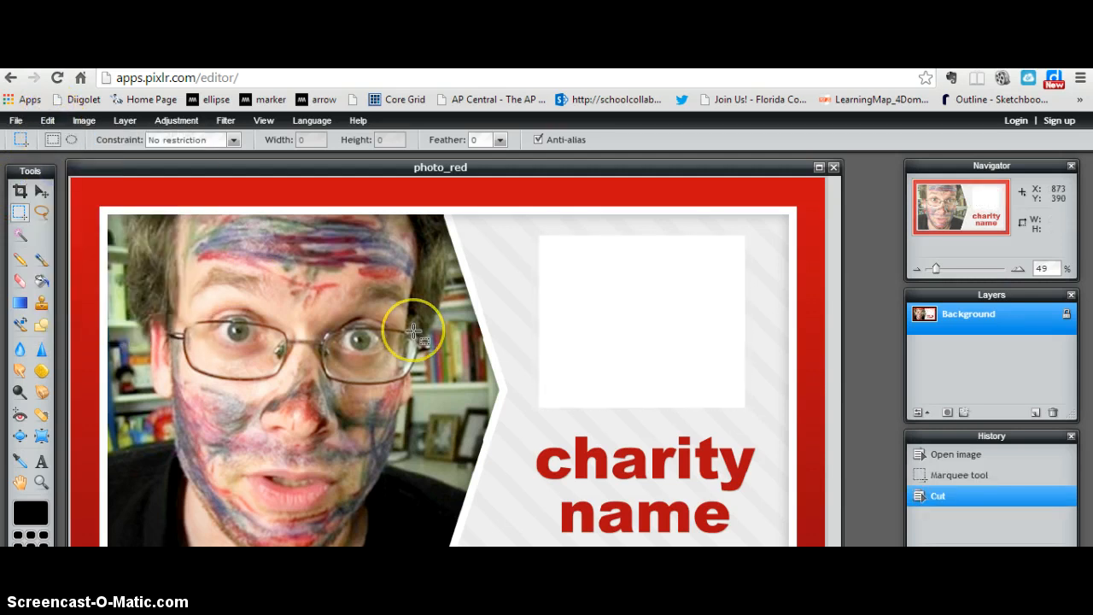
Step: Add a new layer, paste the cut logo, and move it back over the white gap it left above the charity name
left_click(124, 121)
left_click(128, 142)
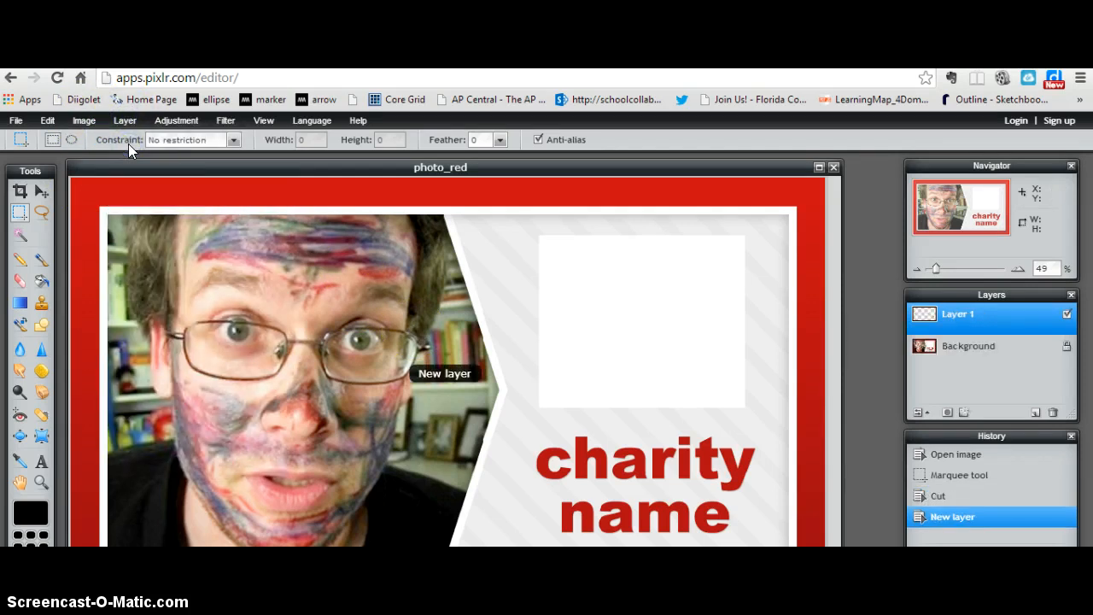
left_click(47, 121)
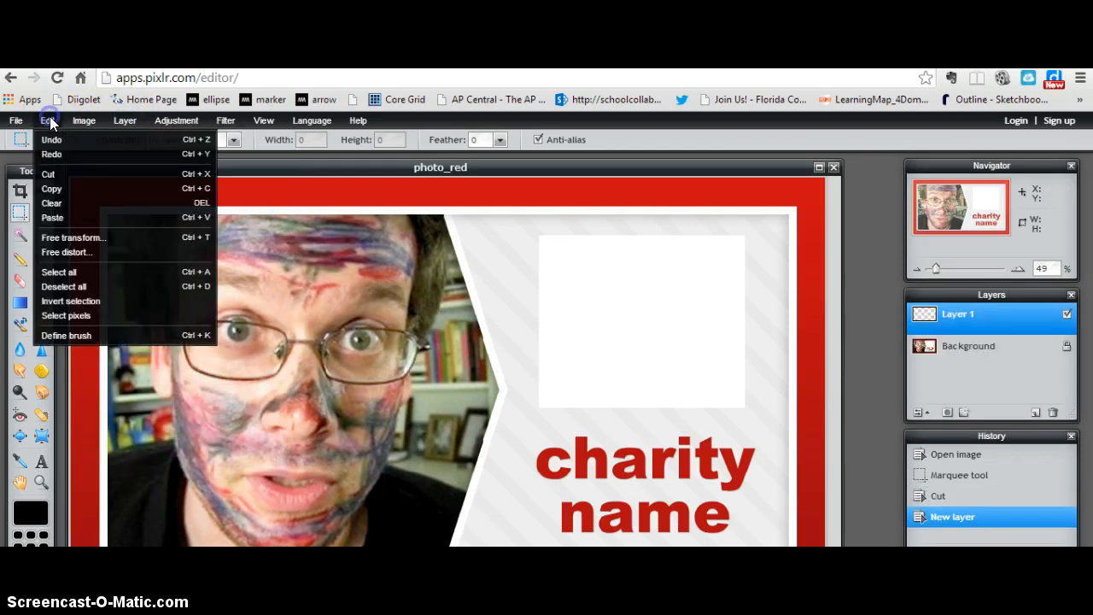
left_click(62, 216)
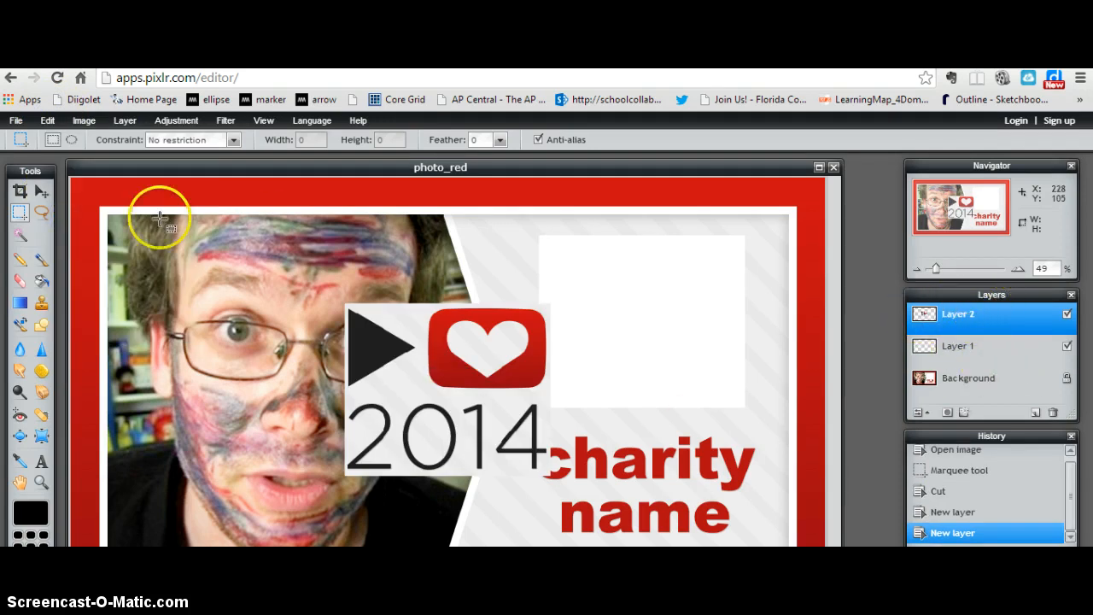
left_click(41, 191)
left_click_drag(427, 325, 616, 277)
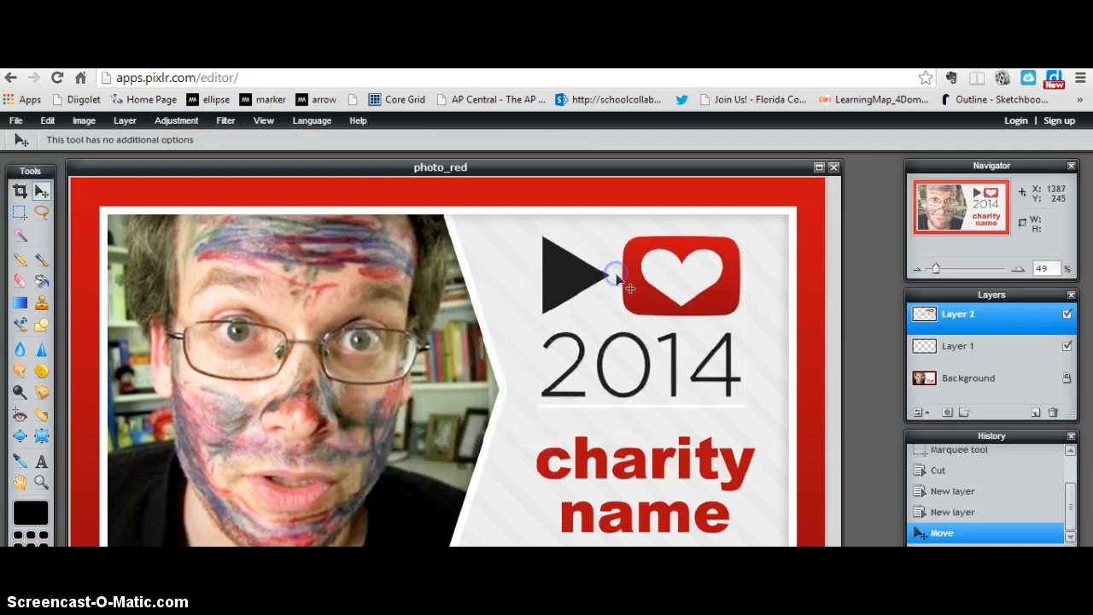
Step: Hide the pasted logo layer and clear an area of about 1756 by 909 pixels inside the red border on the Background layer
left_click(1066, 315)
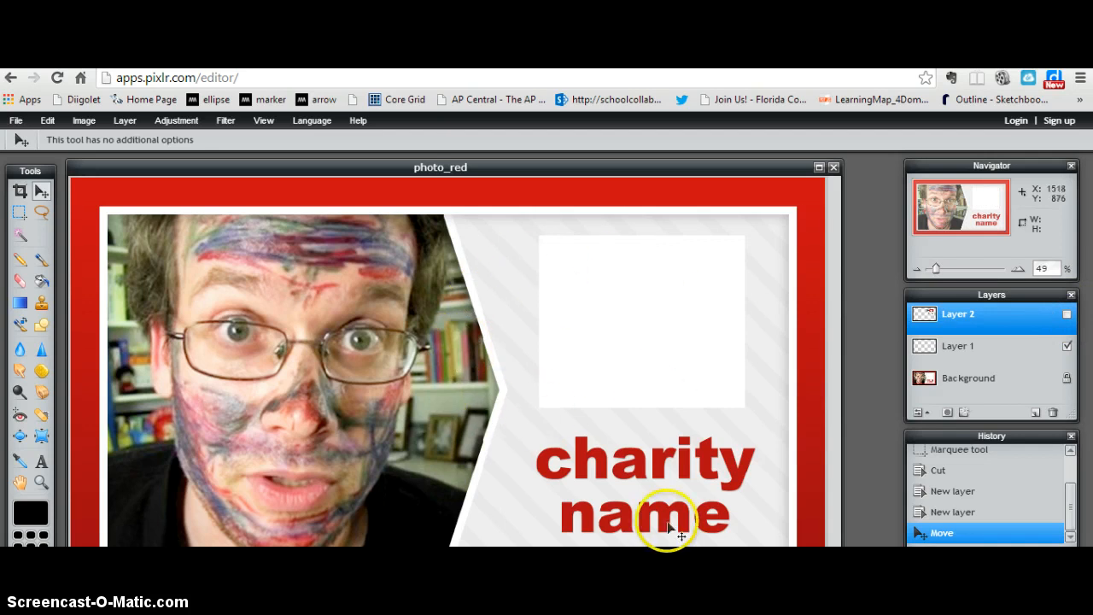
left_click(966, 377)
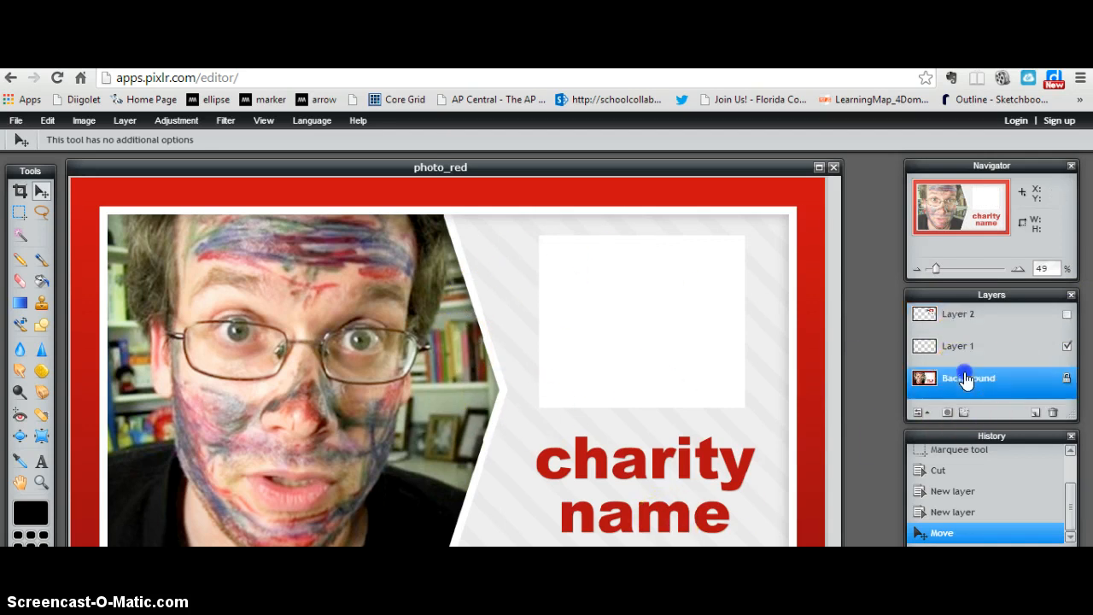
left_click(19, 212)
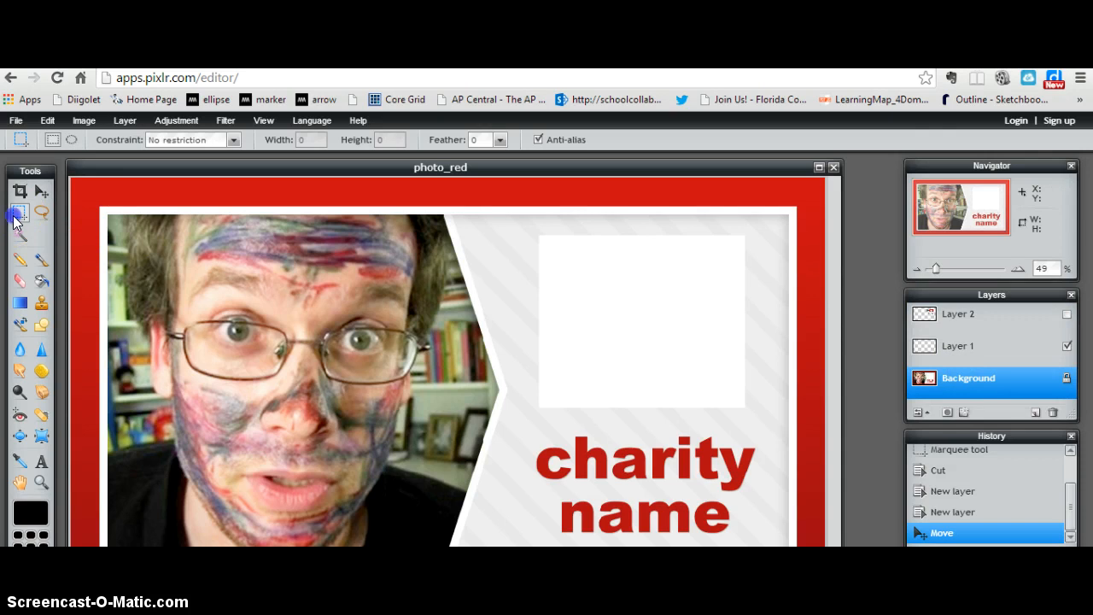
left_click_drag(104, 207, 670, 543)
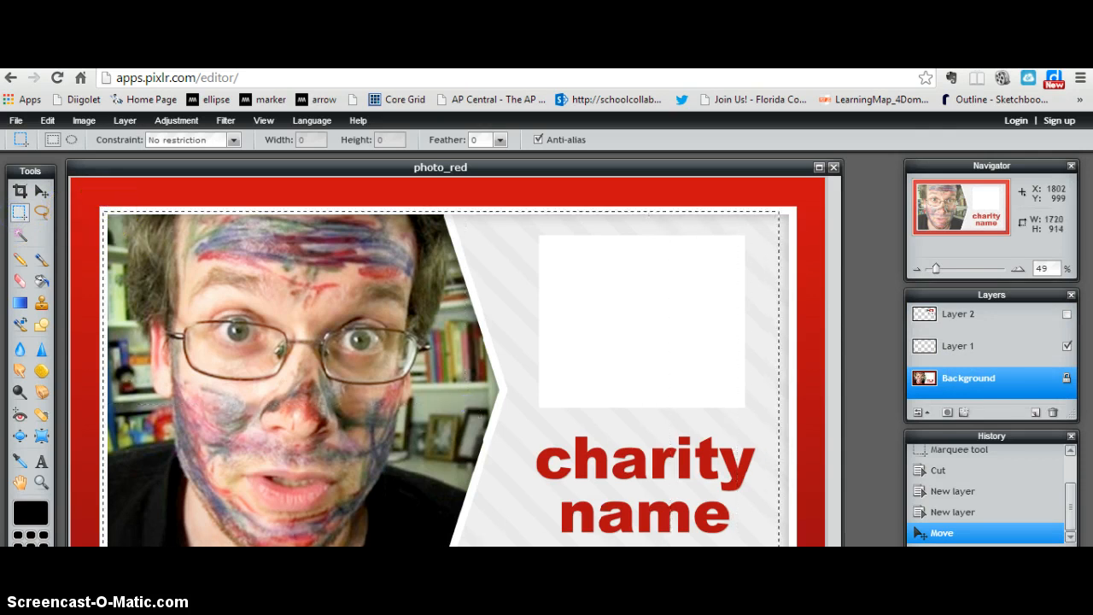
left_click_drag(793, 568, 793, 568)
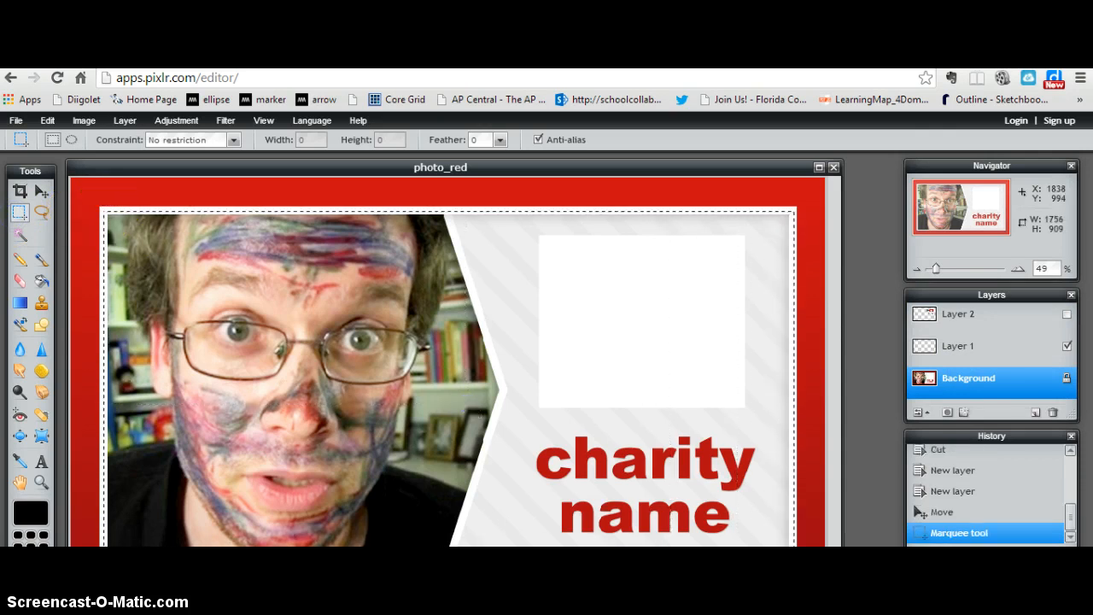
key("Delete")
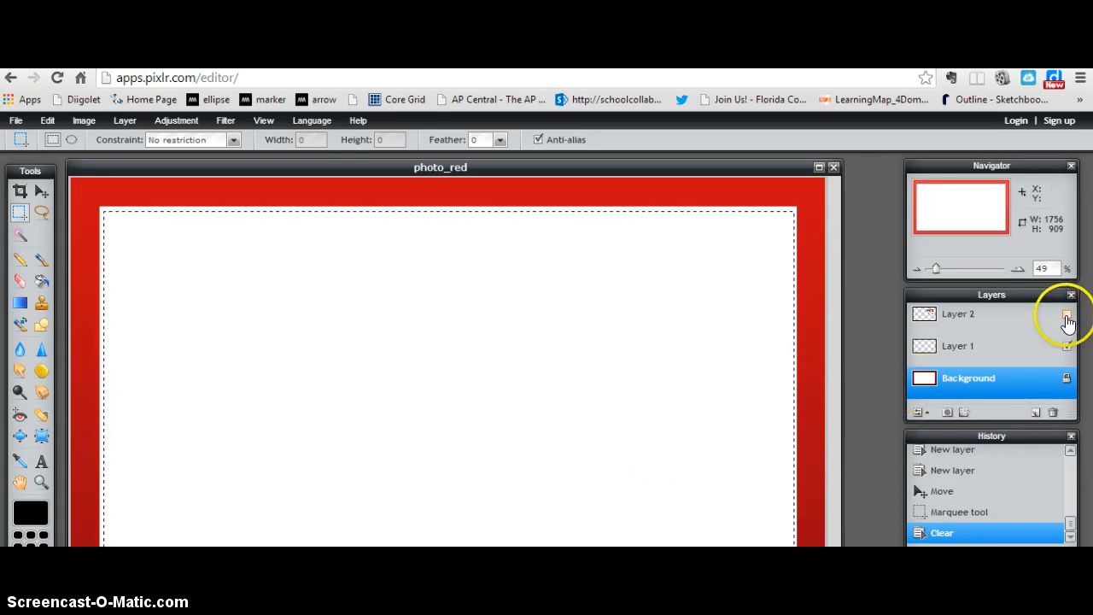
Step: Show the 2014 logo layer again and deselect everything
left_click(974, 323)
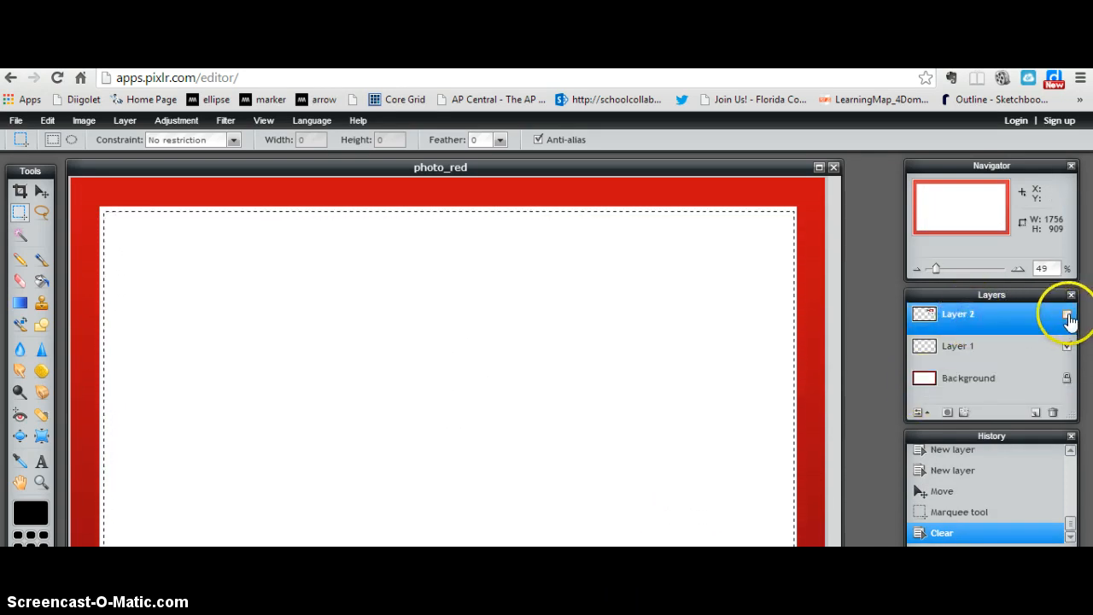
left_click(1066, 315)
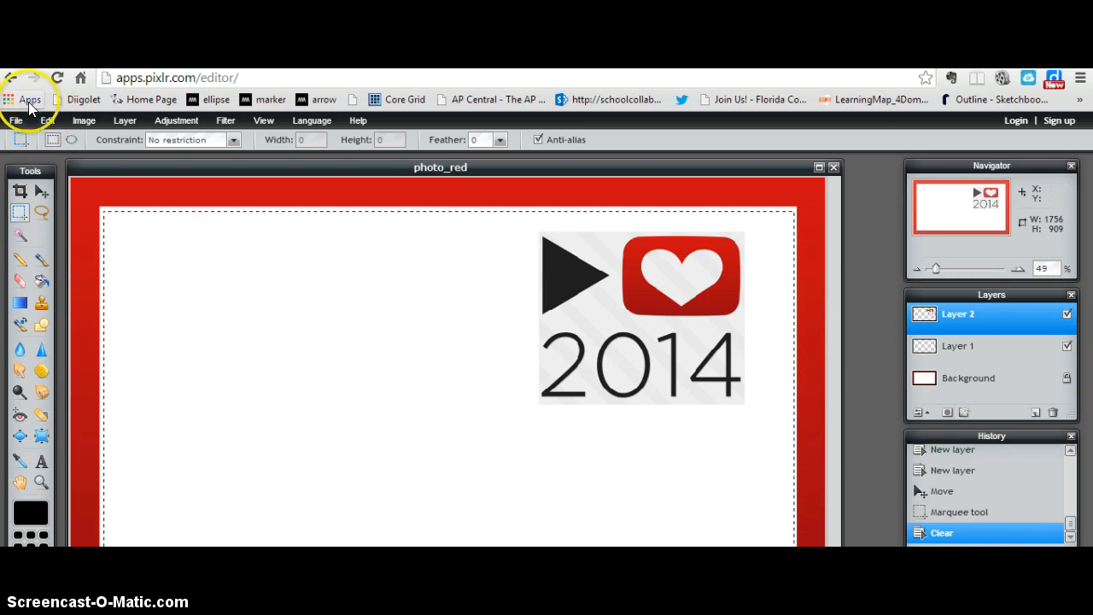
left_click(47, 121)
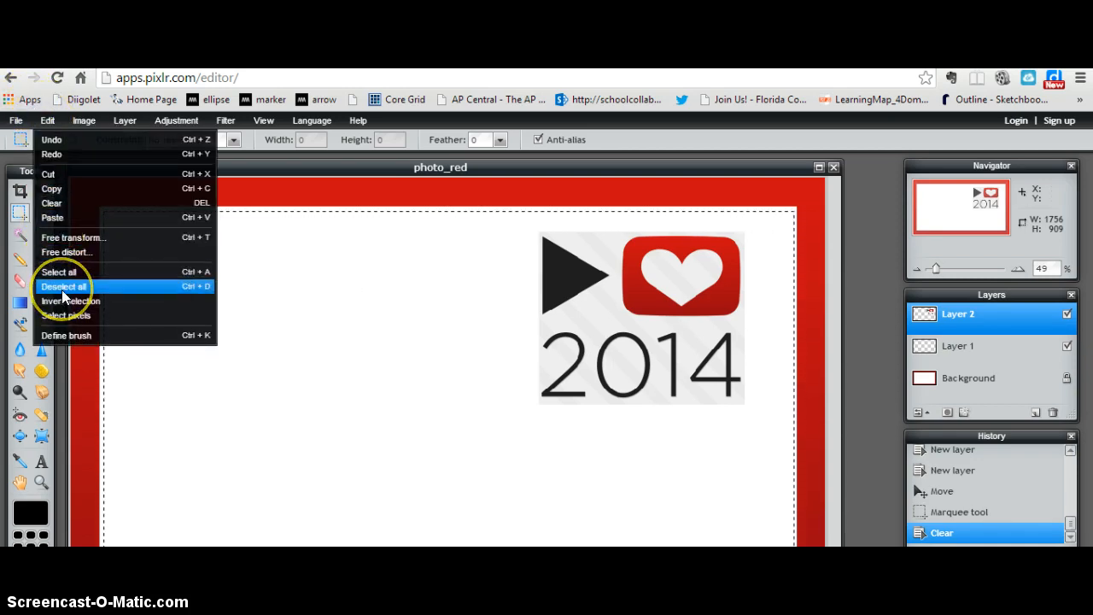
left_click(64, 294)
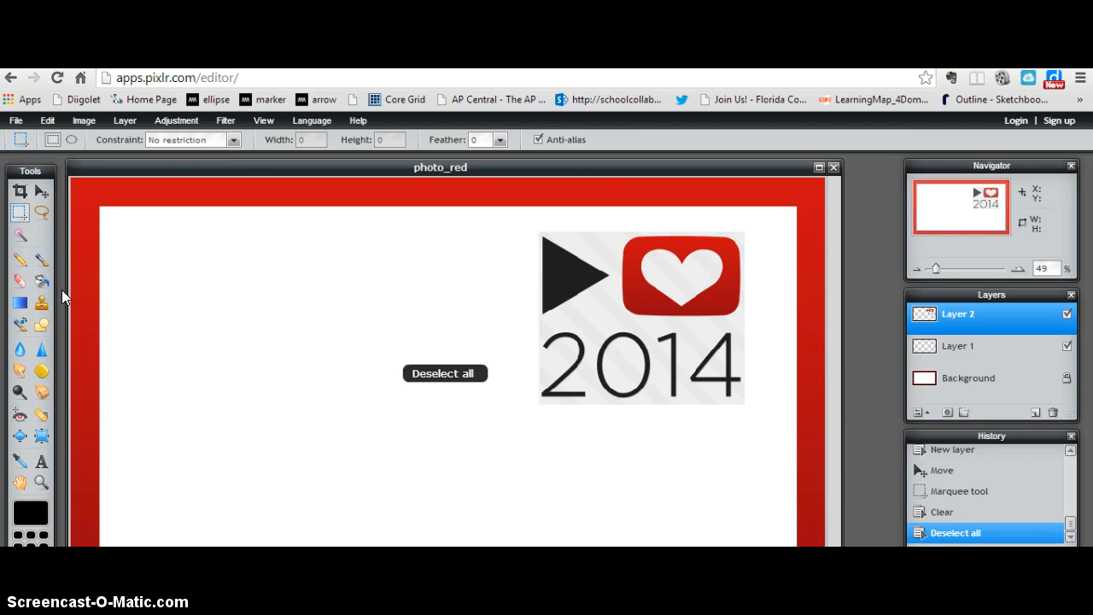
Step: Add the Harry Potter Alliance image tumblr_static_6kcq411q704co0co8wwco4wos from the computer as a new layer
left_click(85, 123)
left_click(123, 120)
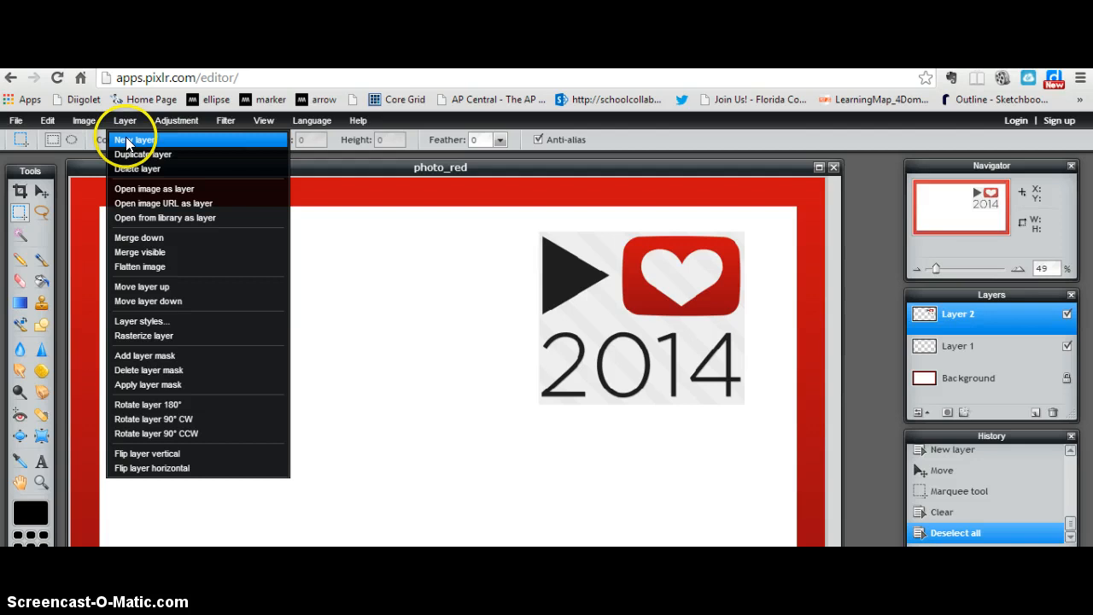
left_click(131, 192)
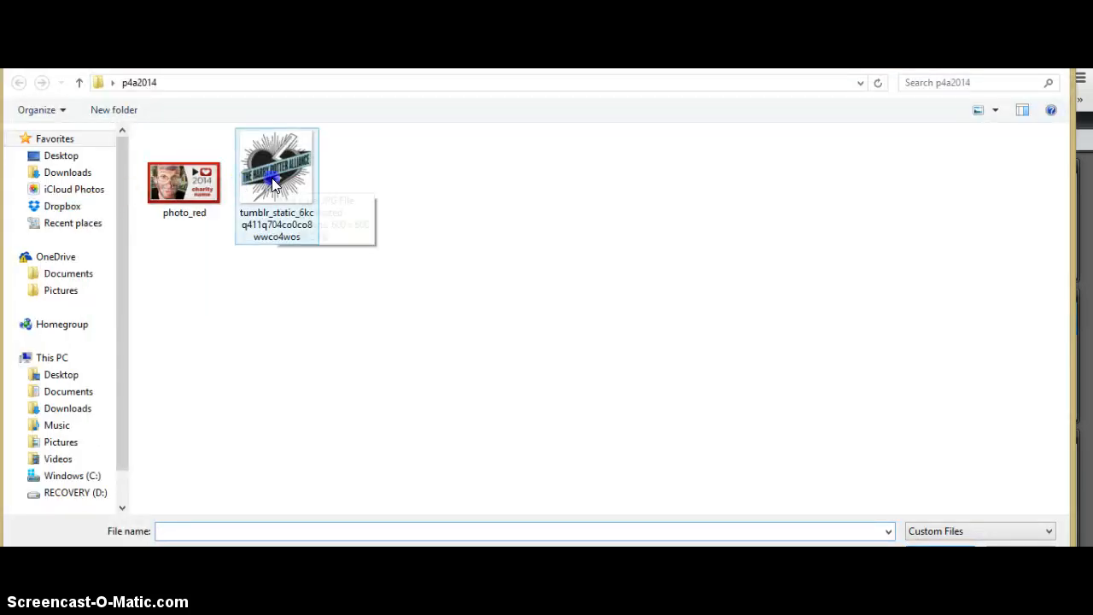
left_click(273, 184)
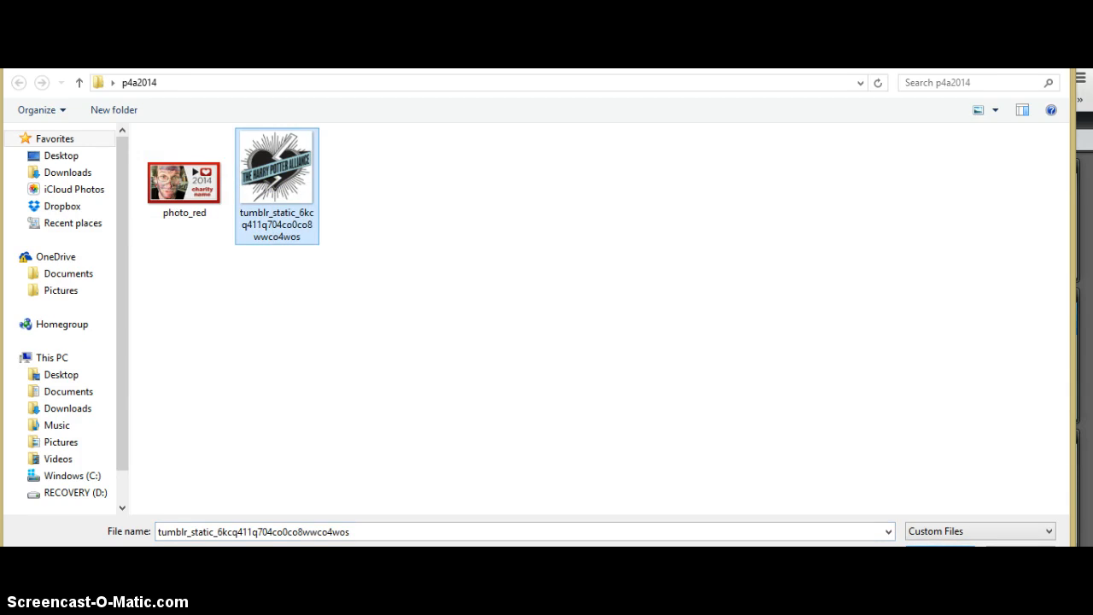
left_click(941, 553)
Step: Move the Harry Potter Alliance logo to the upper-left corner of the white area and remove the stray marquee selection
right_click(480, 412)
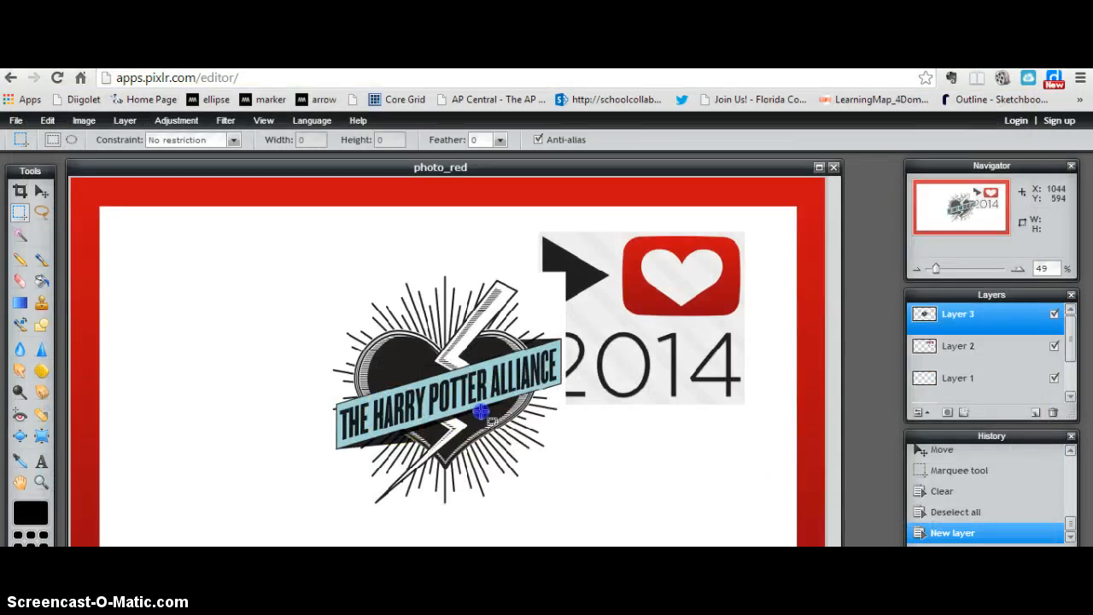
left_click_drag(481, 412, 429, 401)
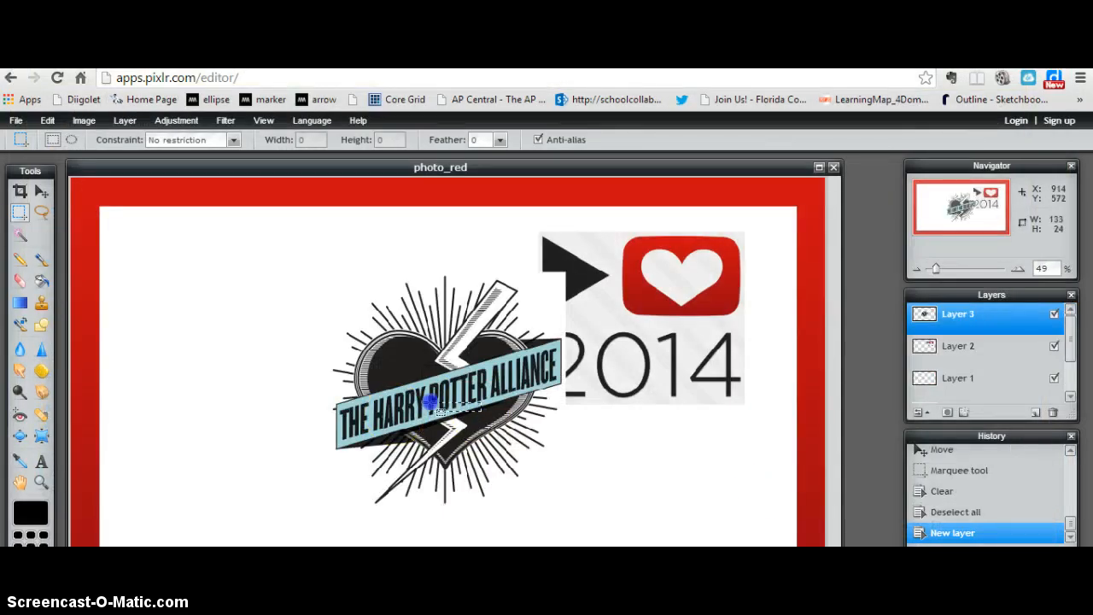
left_click(39, 191)
left_click_drag(461, 273, 224, 275)
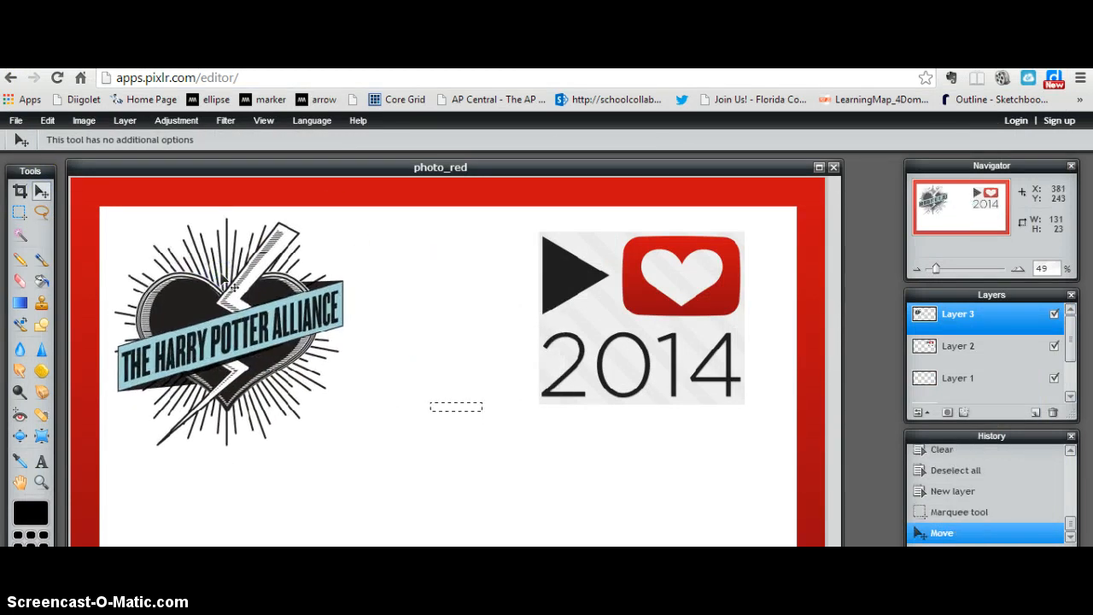
key("ctrl+d")
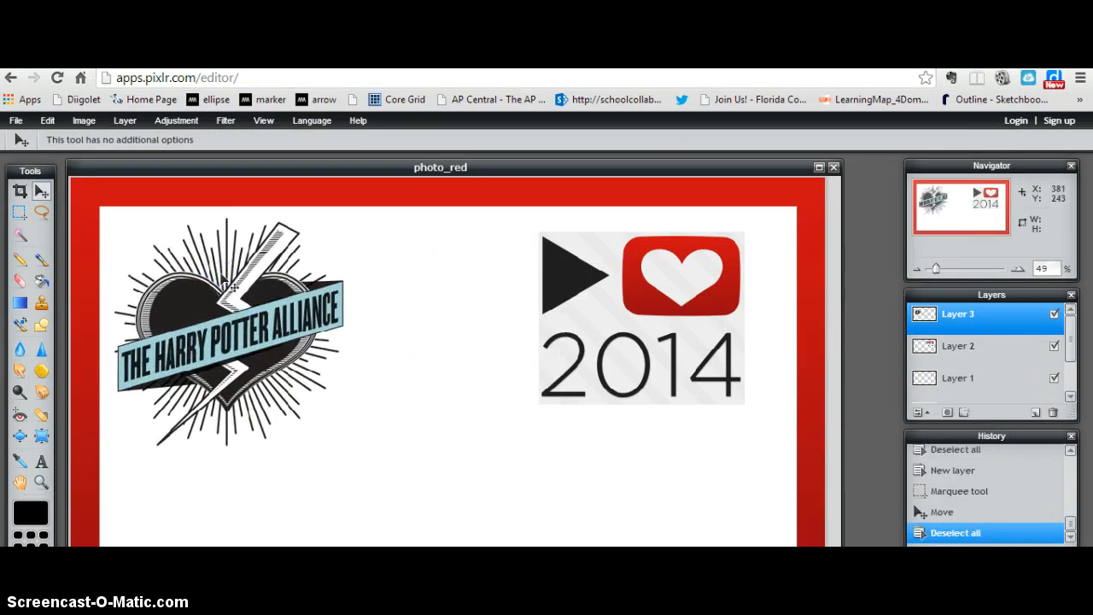
Step: Enlarge the Harry Potter Alliance logo with Free transform and reposition it to fill the white area left of the 2014 logo
left_click(48, 121)
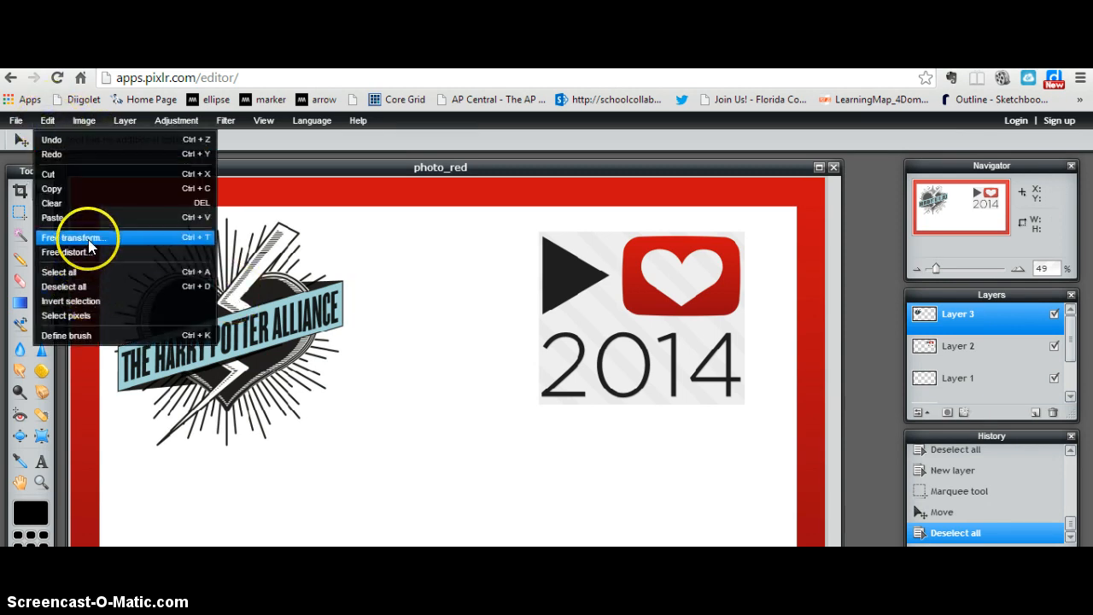
left_click(89, 239)
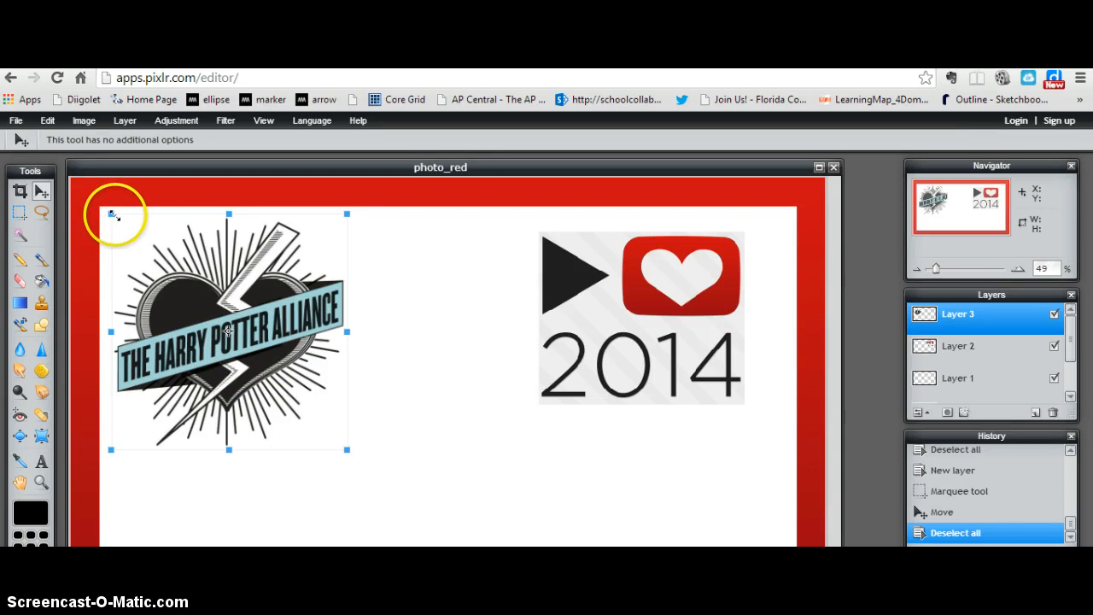
left_click_drag(346, 450, 403, 501)
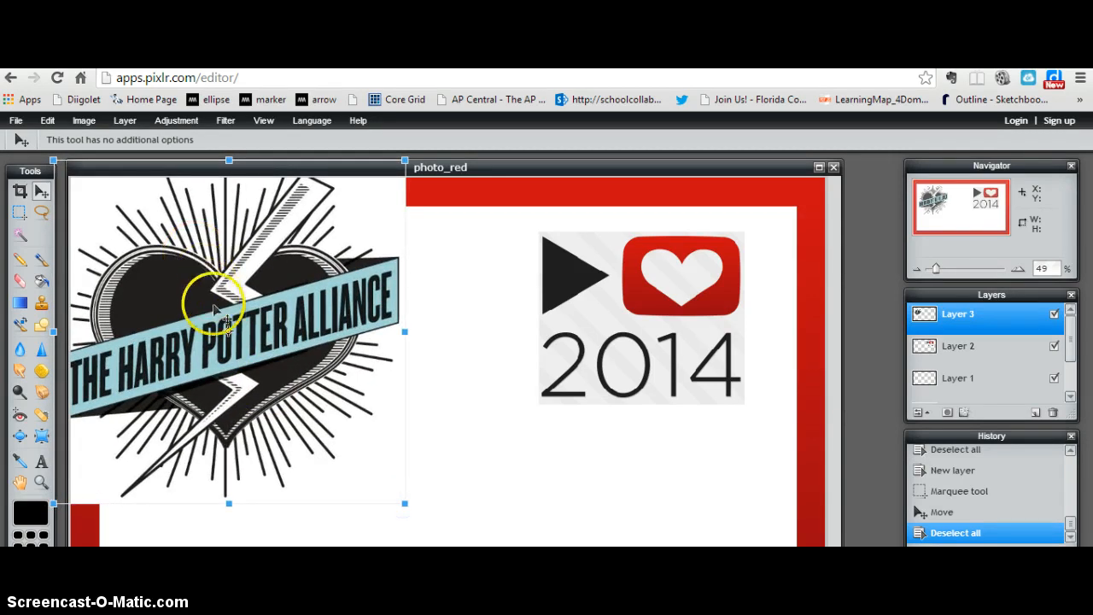
left_click_drag(215, 318, 285, 389)
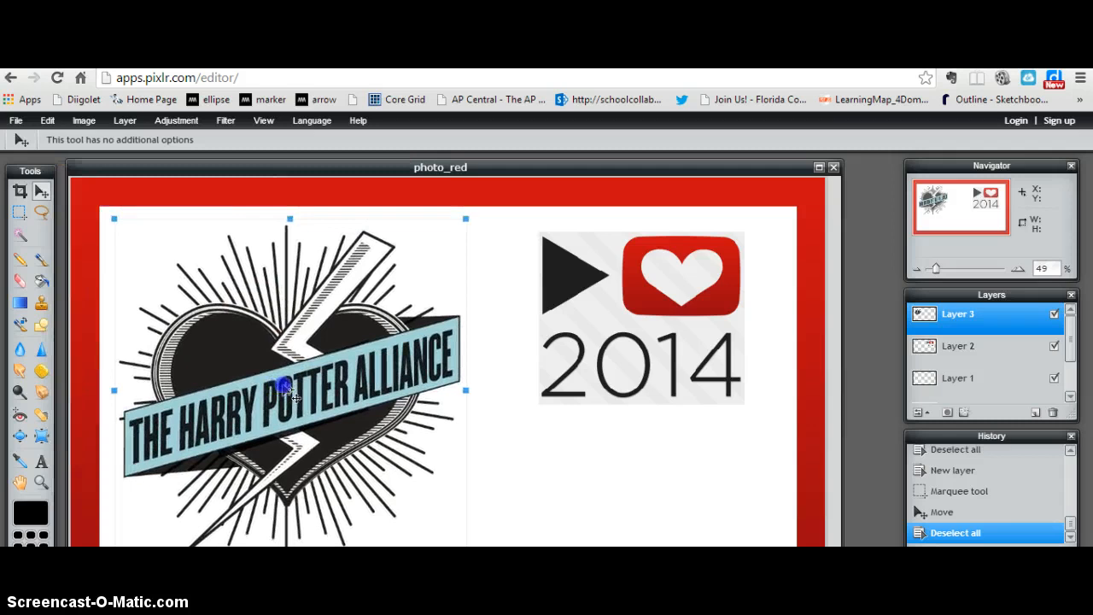
key("Return")
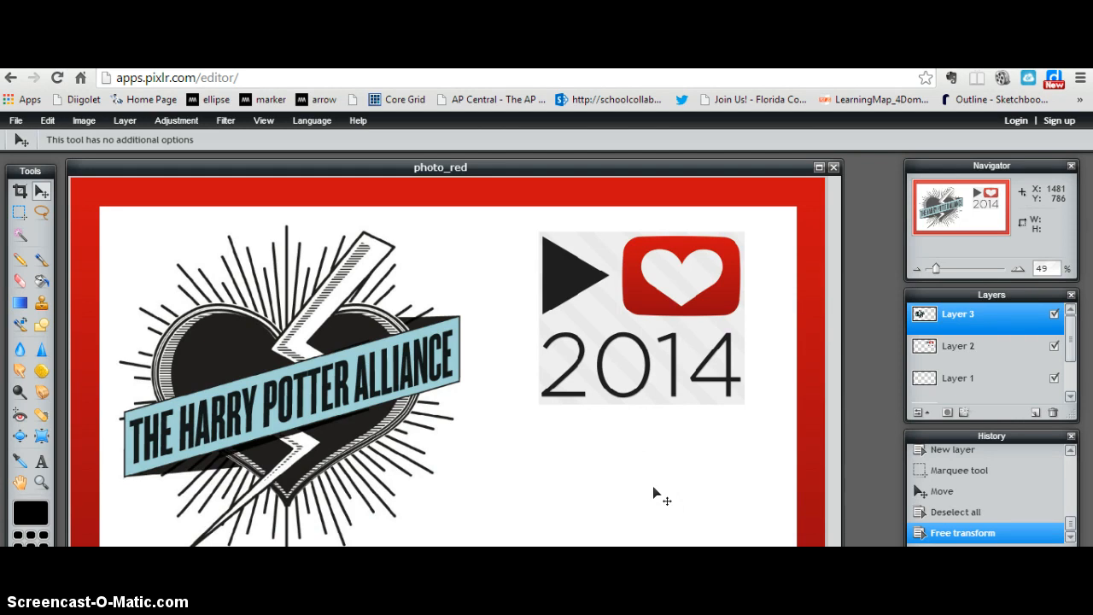
Step: Add a centre-aligned text layer reading "The Harry Potter Alliance" on two lines, with "Alliance" on the second, below the 2014 logo
left_click(41, 462)
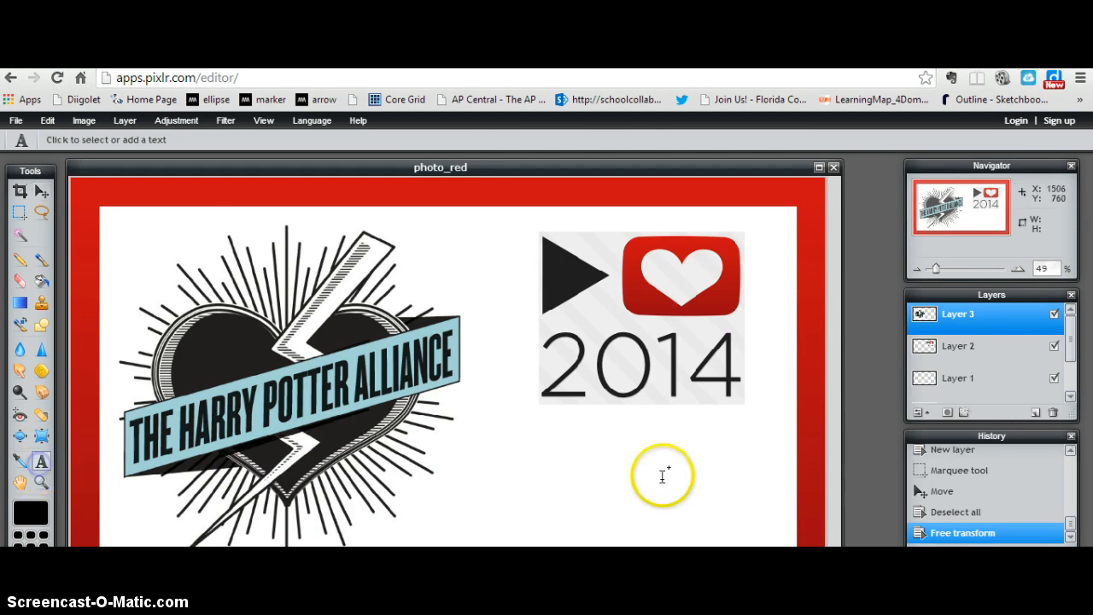
left_click(473, 411)
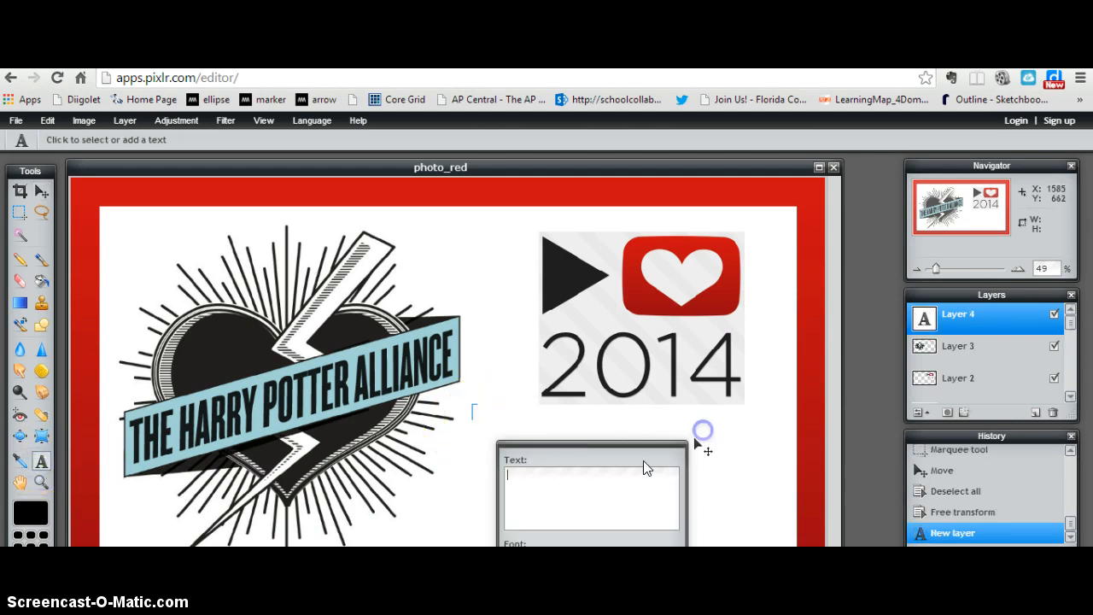
left_click_drag(596, 460, 839, 345)
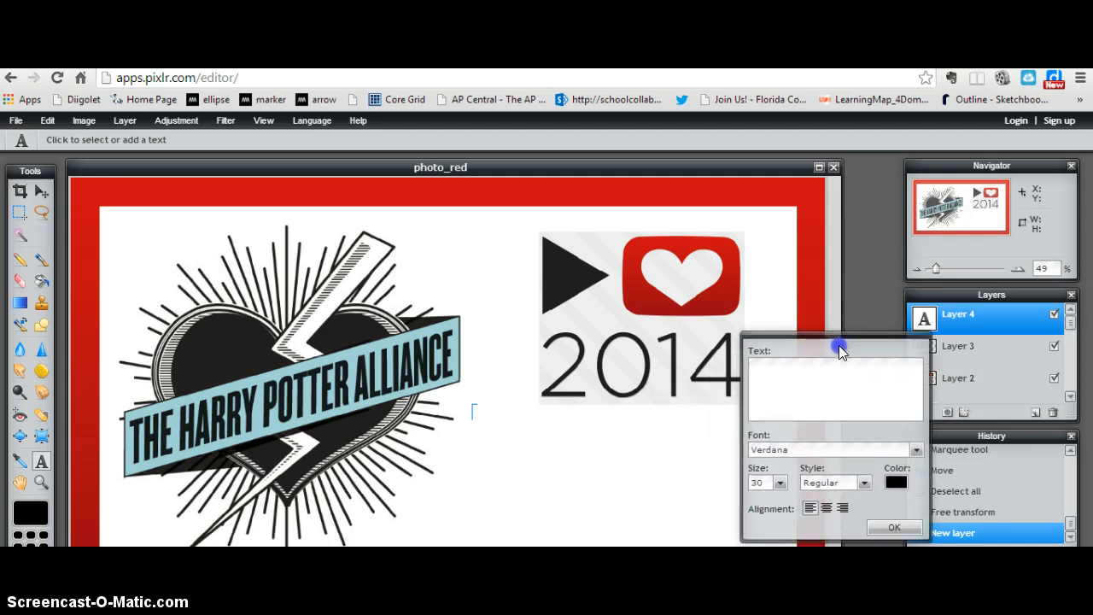
left_click(797, 389)
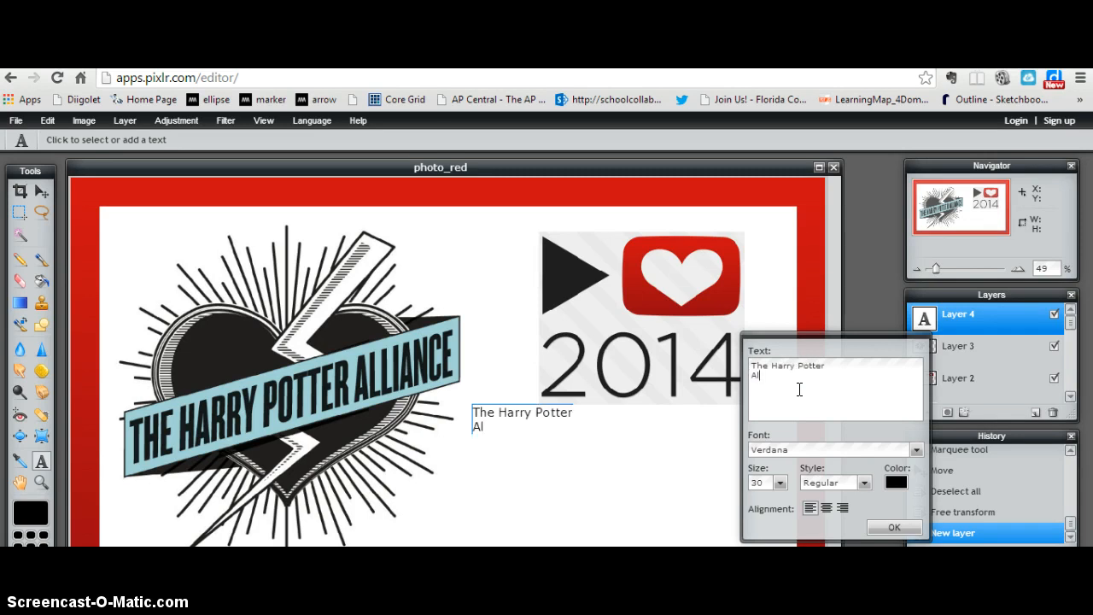
left_click(825, 507)
Step: Format the new text as AR BONNIE, bold, size 75, and move it into the white space below the 2014 logo
left_click(780, 484)
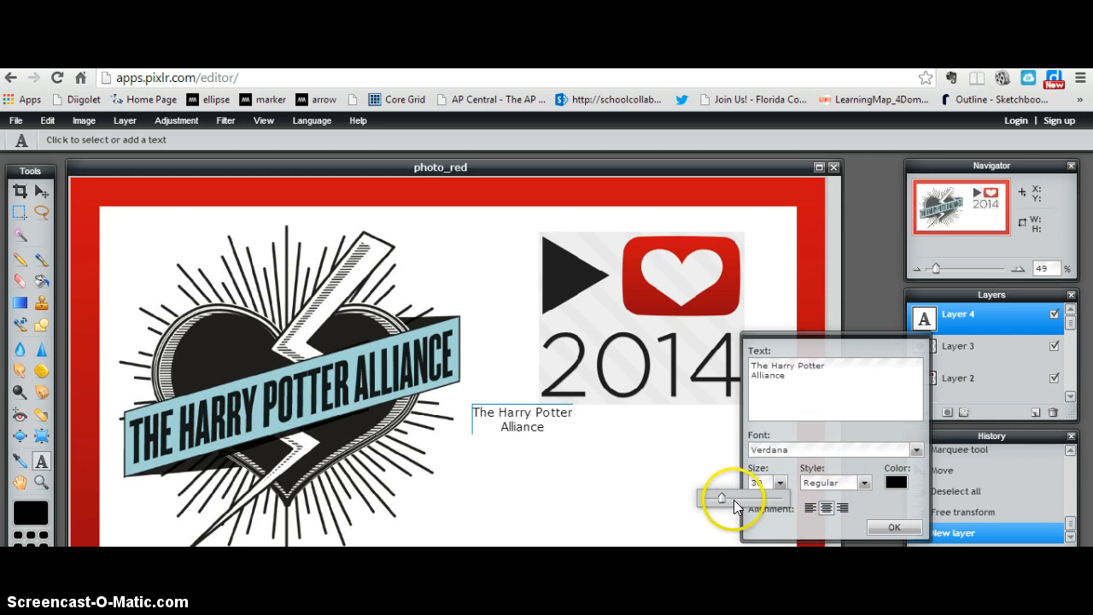
left_click_drag(727, 499, 748, 499)
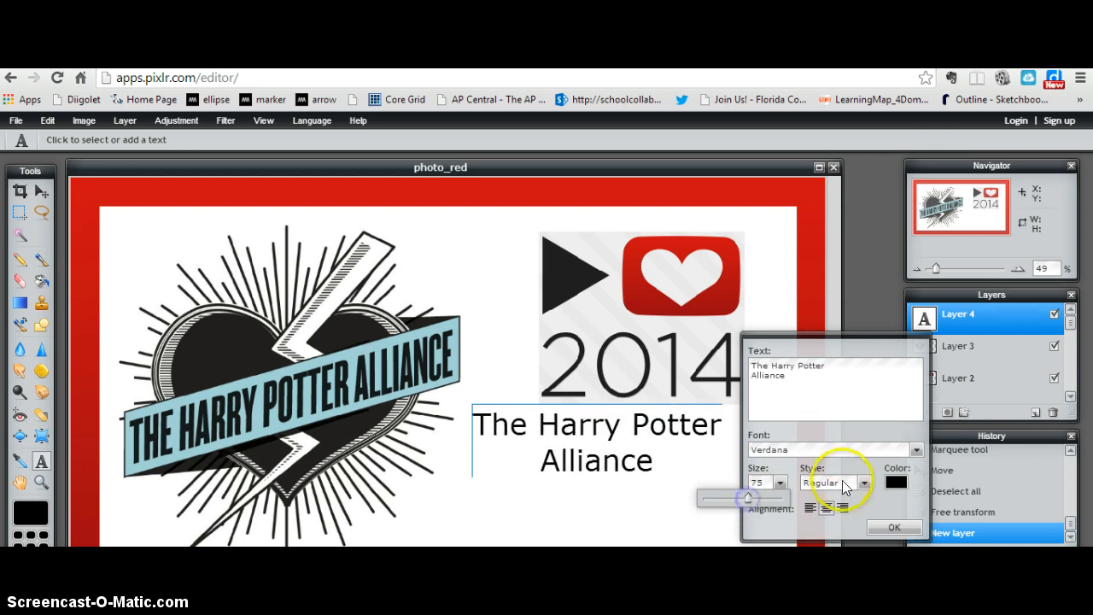
left_click(865, 483)
left_click(847, 515)
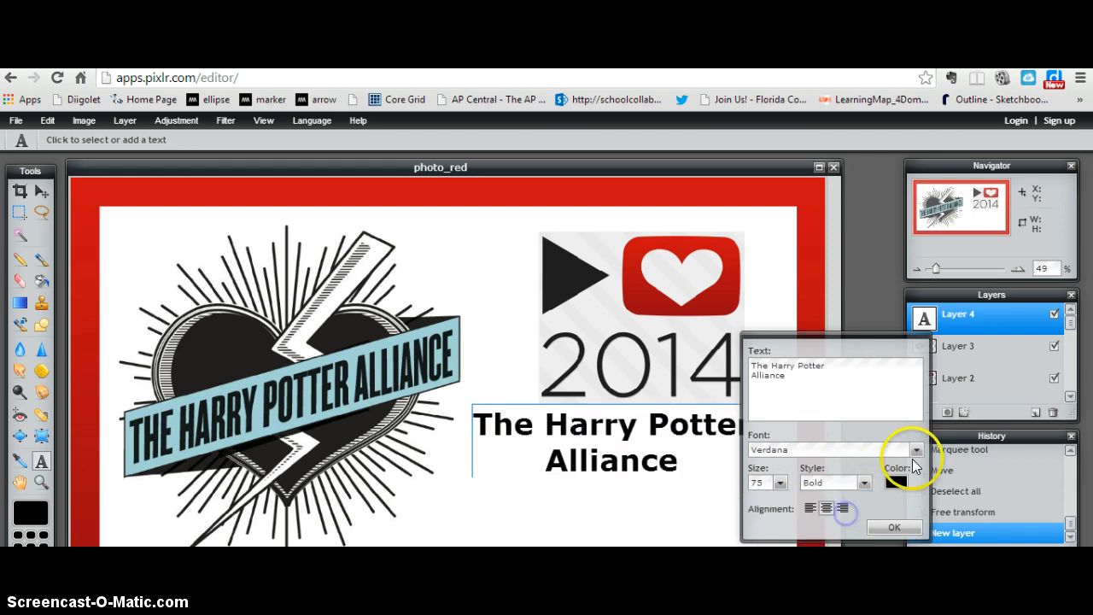
left_click(915, 449)
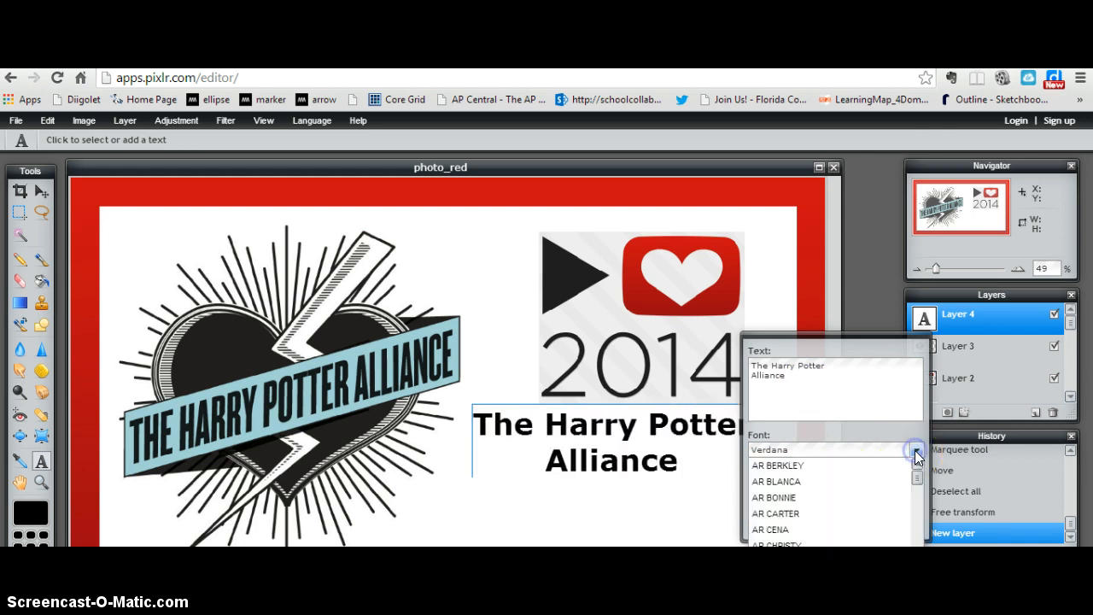
left_click(850, 498)
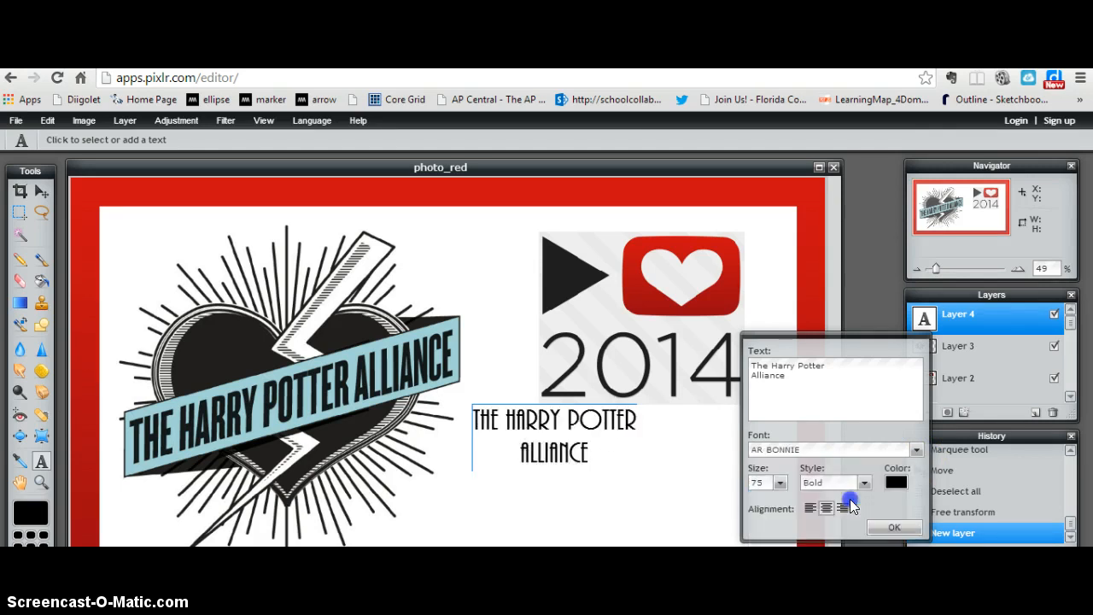
left_click(892, 526)
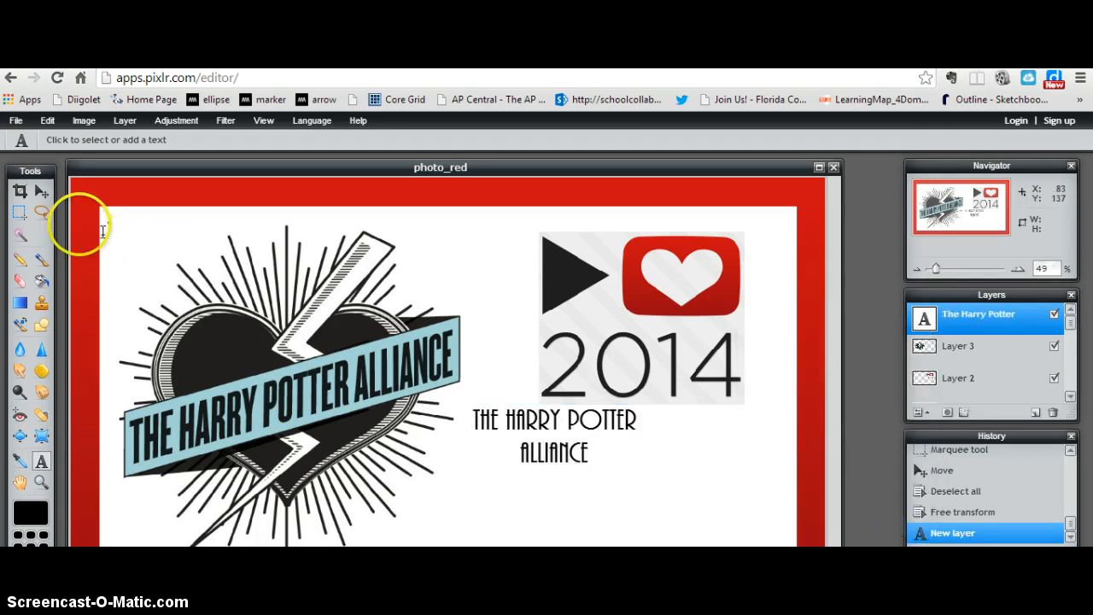
left_click(42, 189)
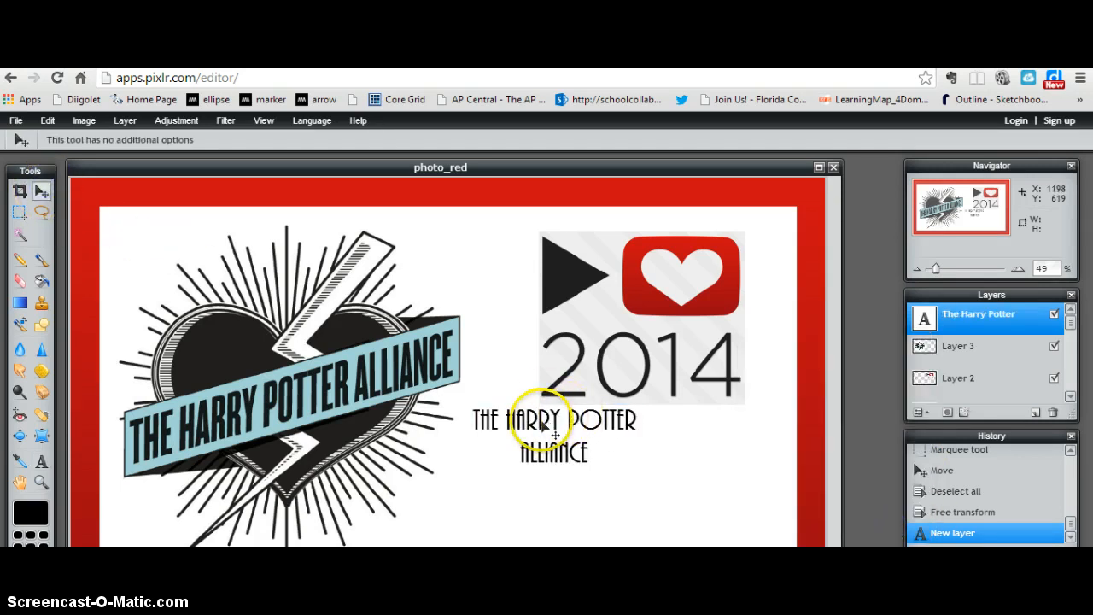
left_click_drag(549, 435, 655, 469)
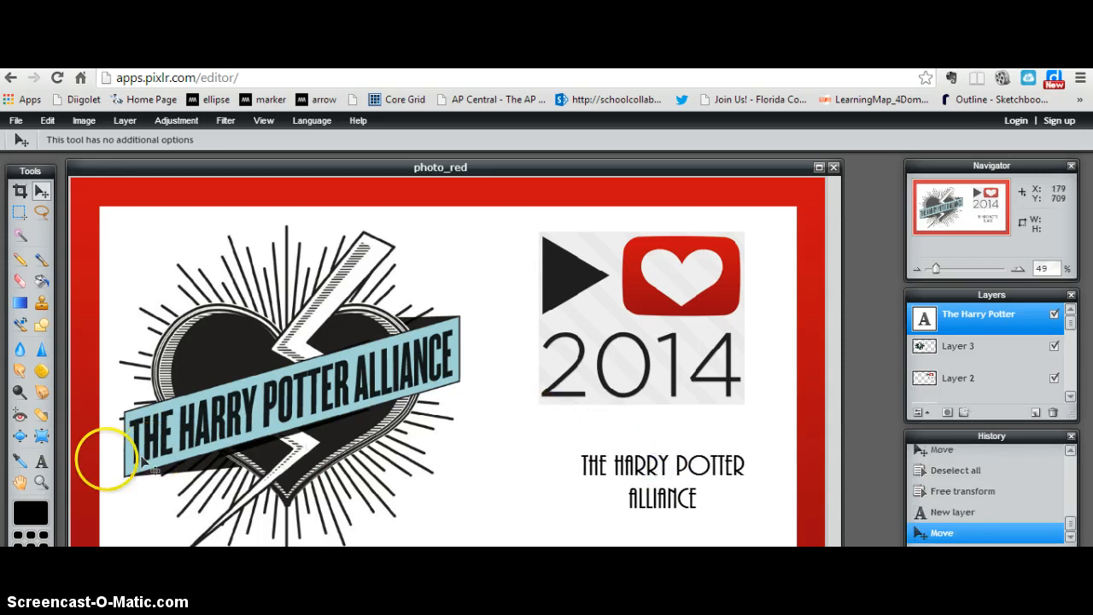
Step: Enlarge the Harry Potter Alliance text to size 128 and reposition it centred under the 2014 logo, inside the red border
left_click(41, 461)
left_click(623, 474)
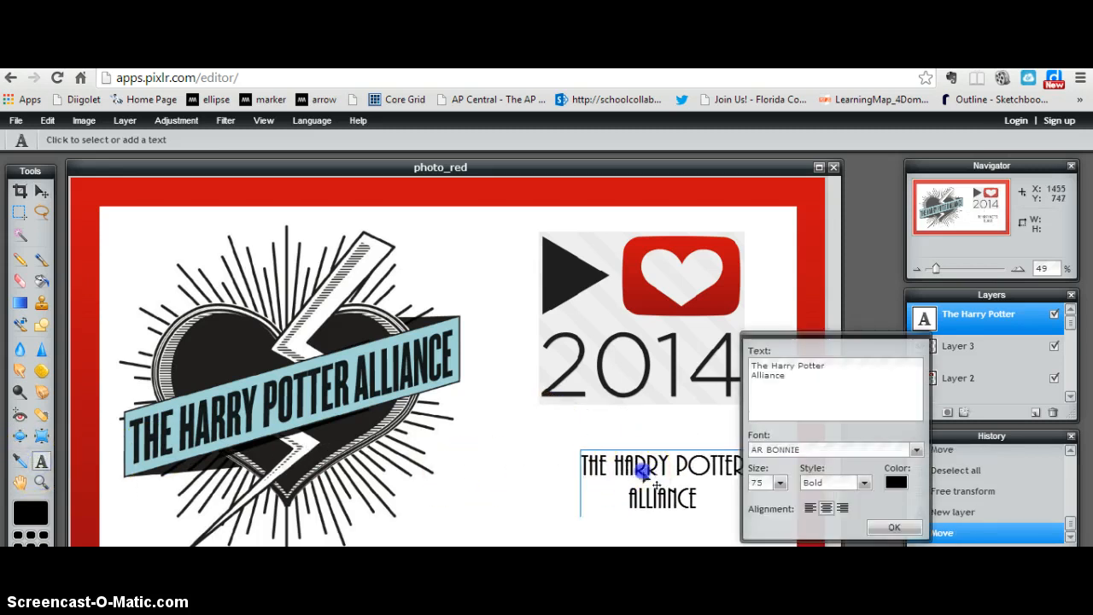
left_click(780, 483)
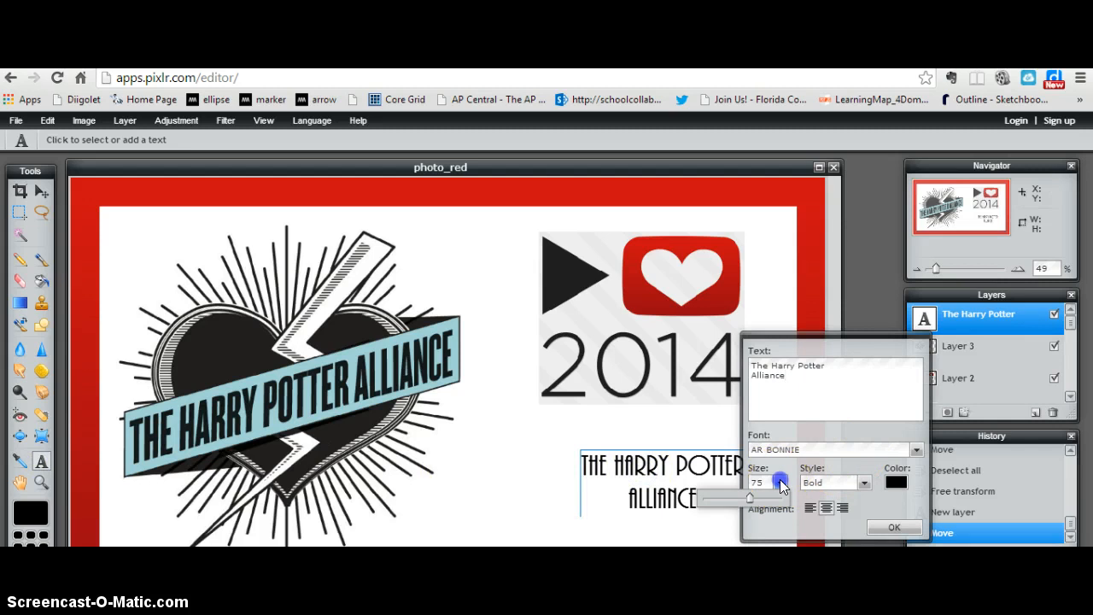
left_click_drag(750, 498, 783, 507)
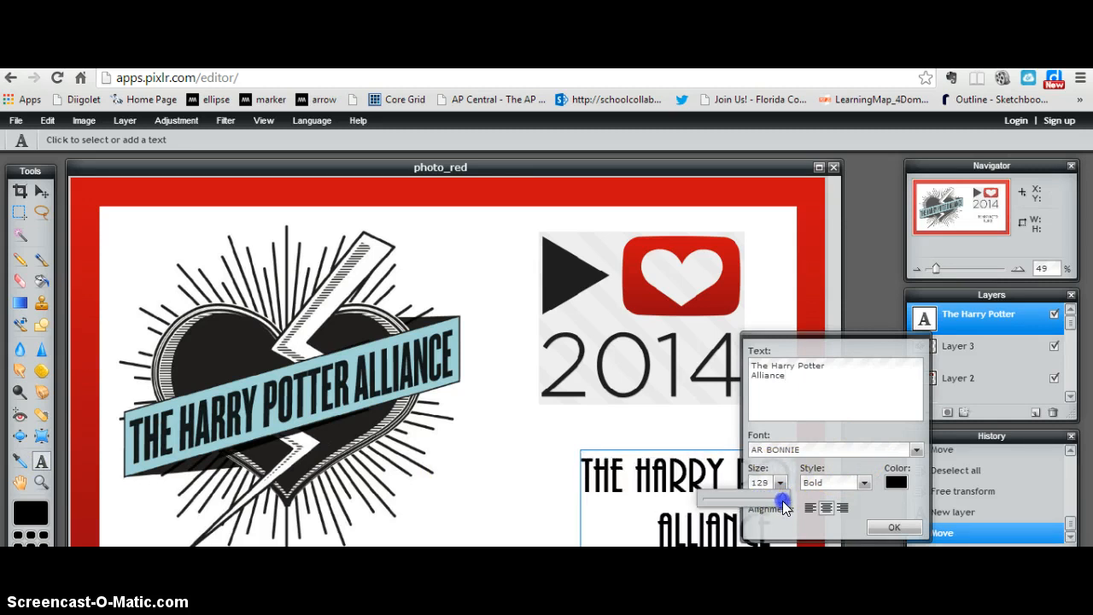
left_click(894, 527)
left_click(39, 191)
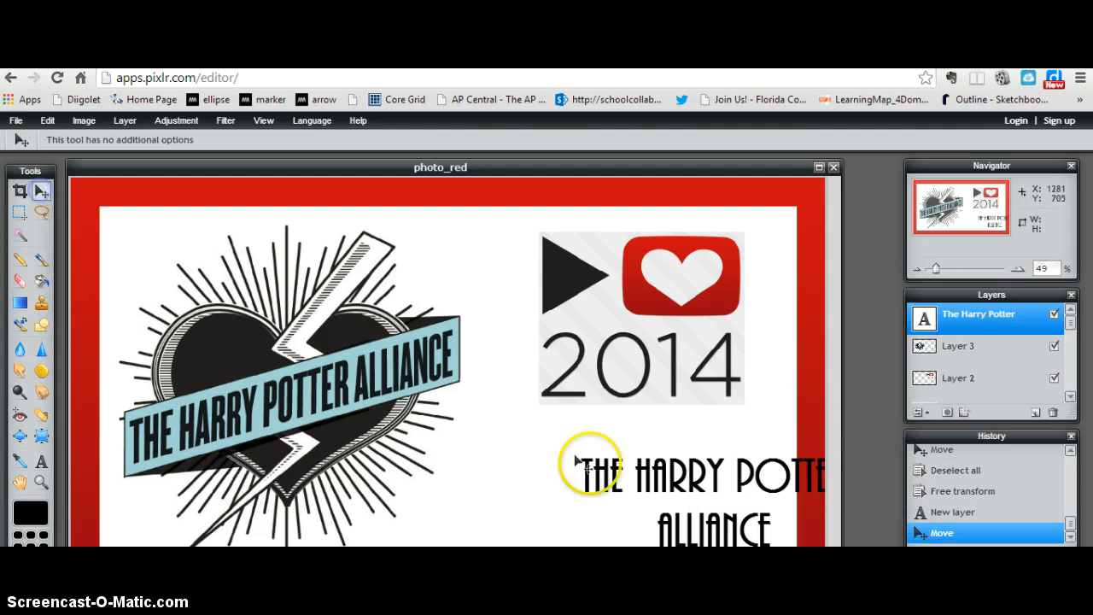
left_click_drag(639, 464, 579, 455)
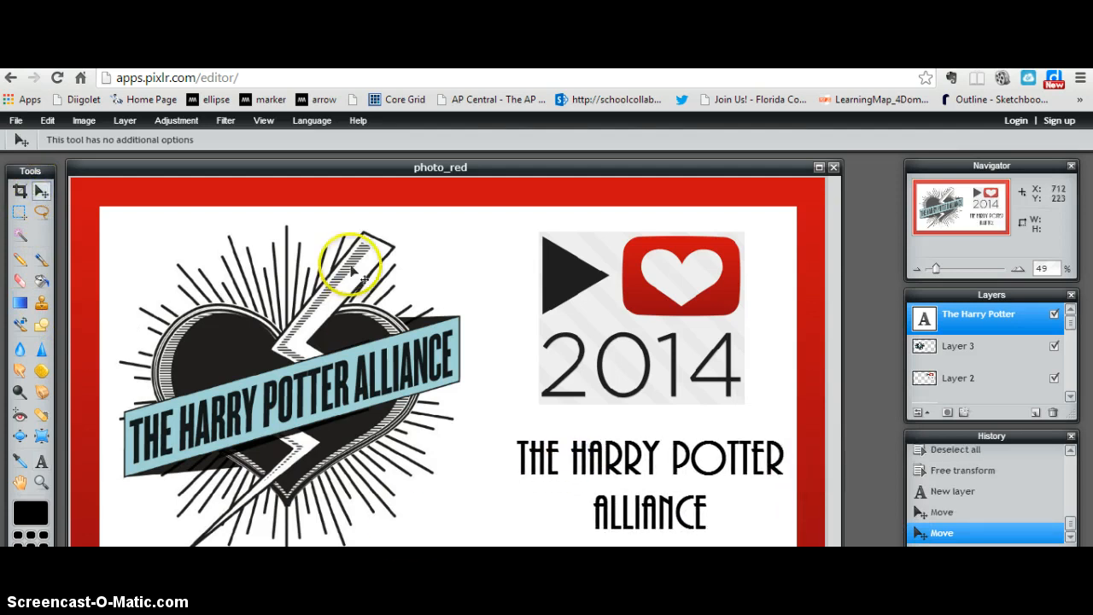
Step: Save the image to the computer's p4a2014 folder as p4alogo_hpa in JPEG format at quality 80
left_click(15, 120)
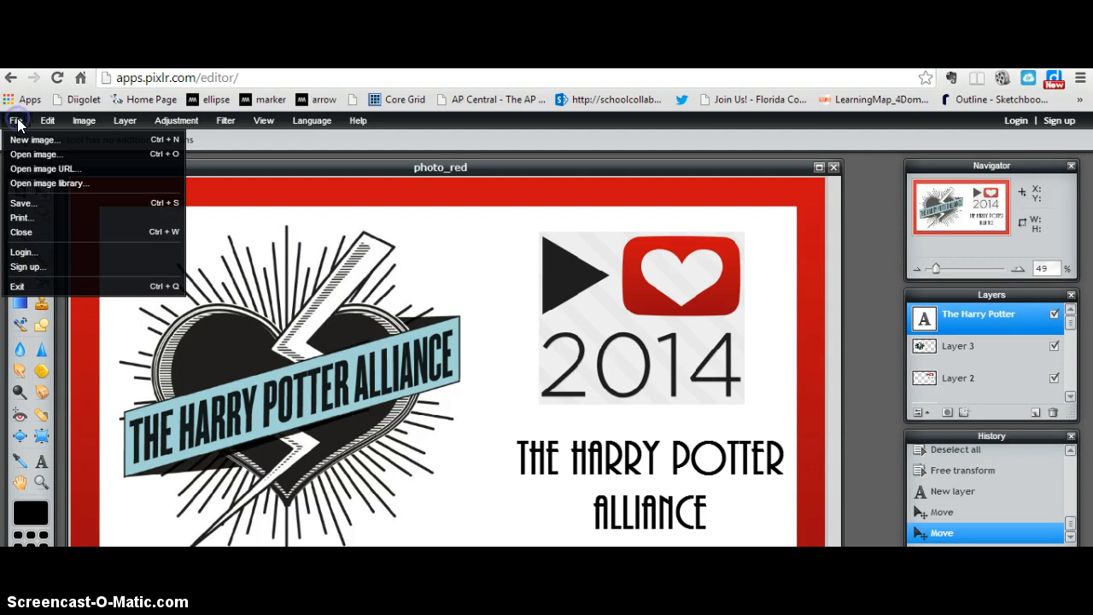
left_click(24, 204)
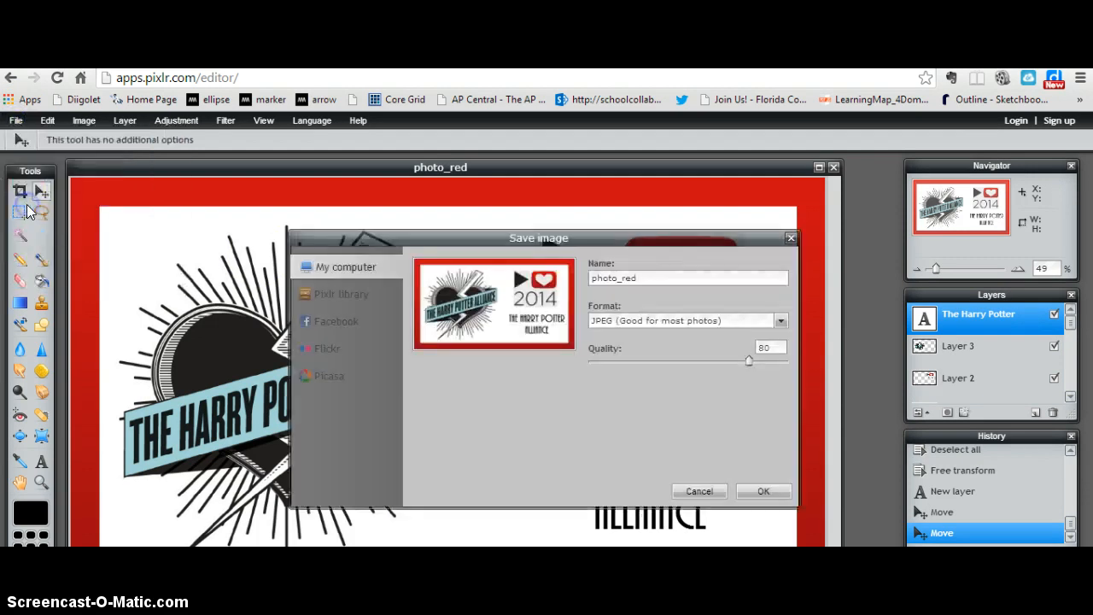
left_click_drag(642, 276, 553, 280)
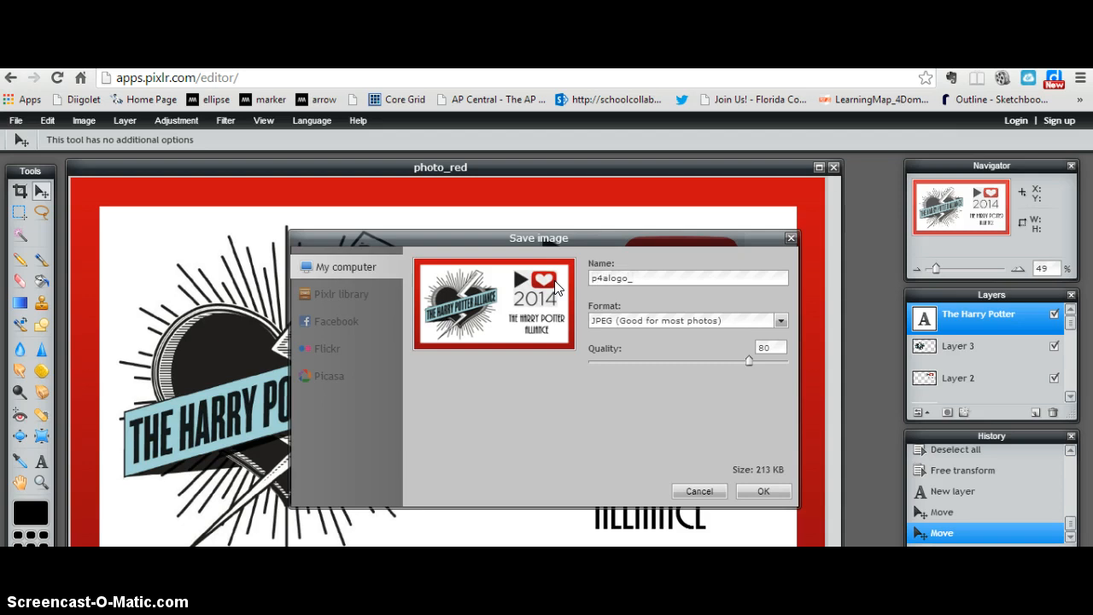
type("hpa")
left_click(763, 491)
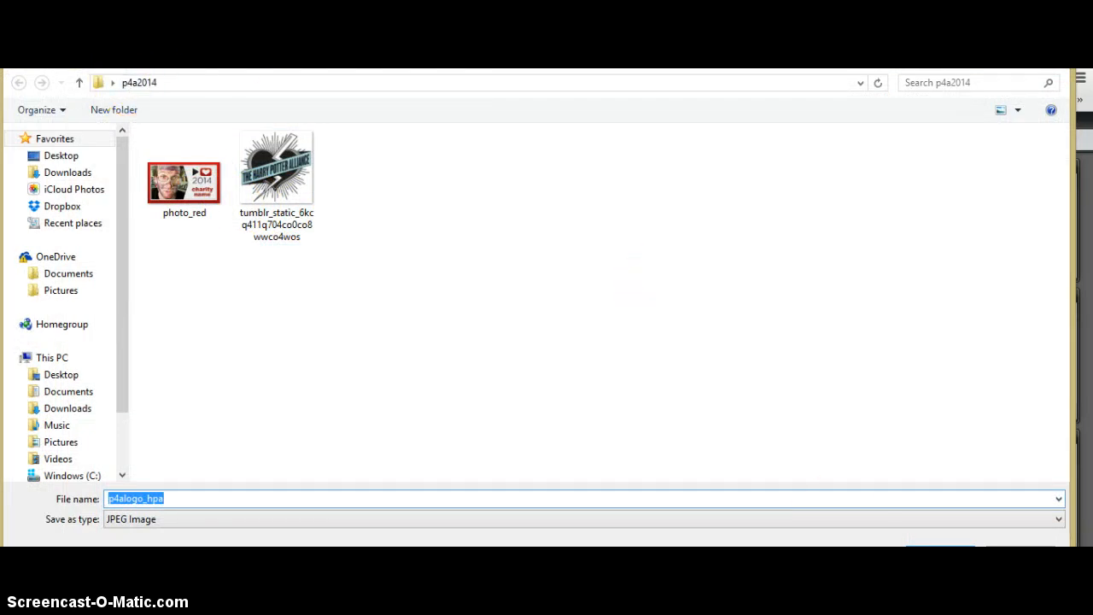
key("Return")
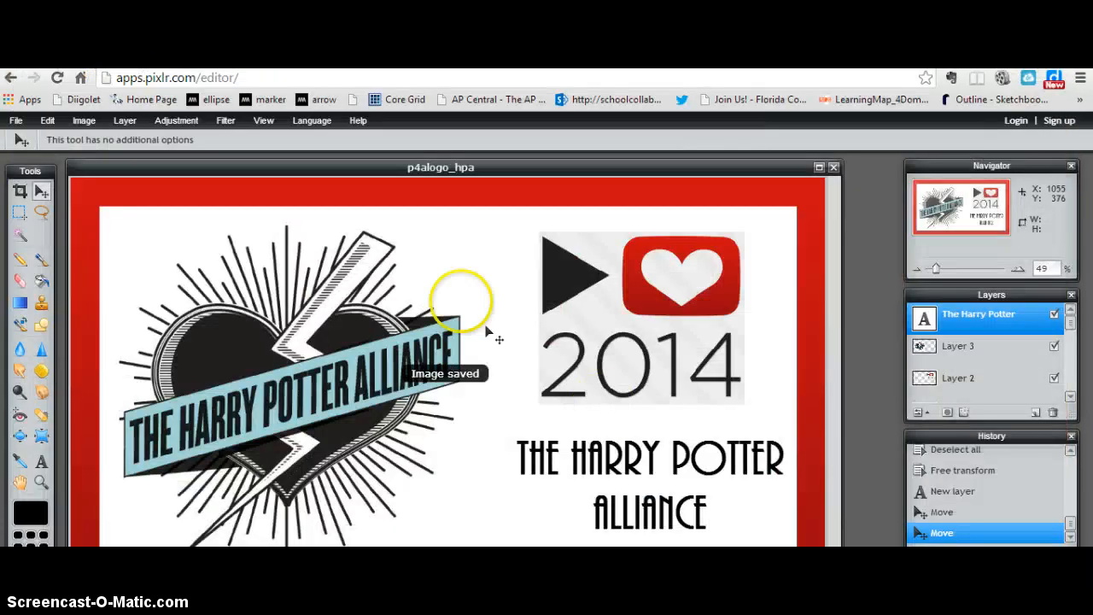